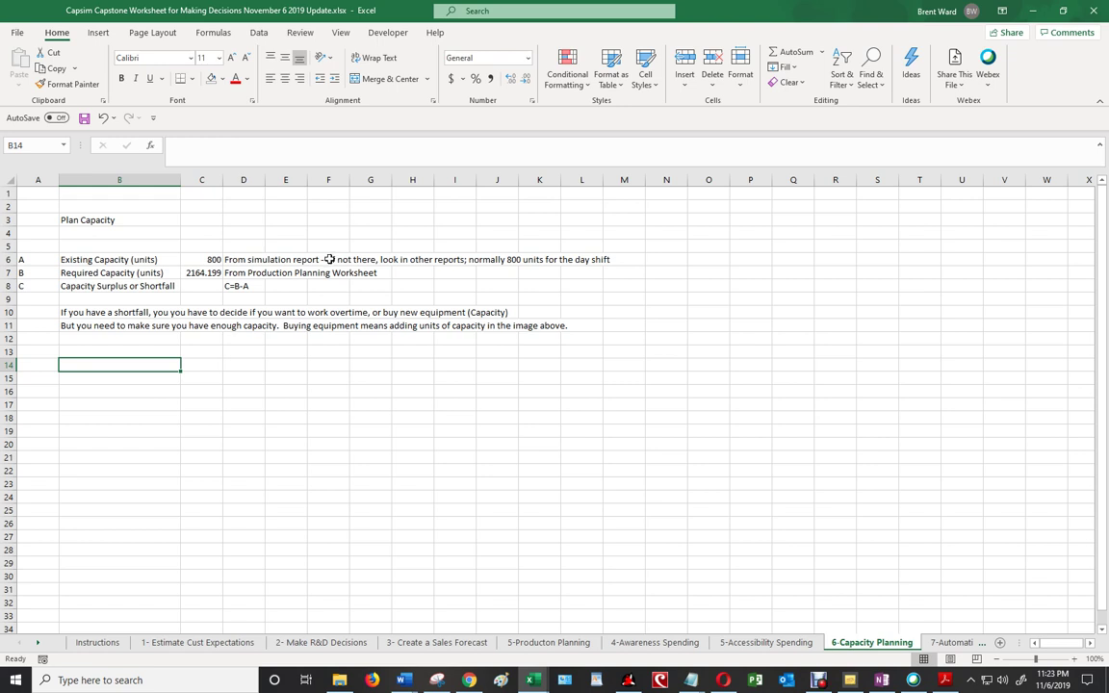
- Calculate the capacity surplus or shortfall in C8 as required capacity minus existing capacity, using =C7-C6
{"action": "left_click", "coordinate": [208, 259]}
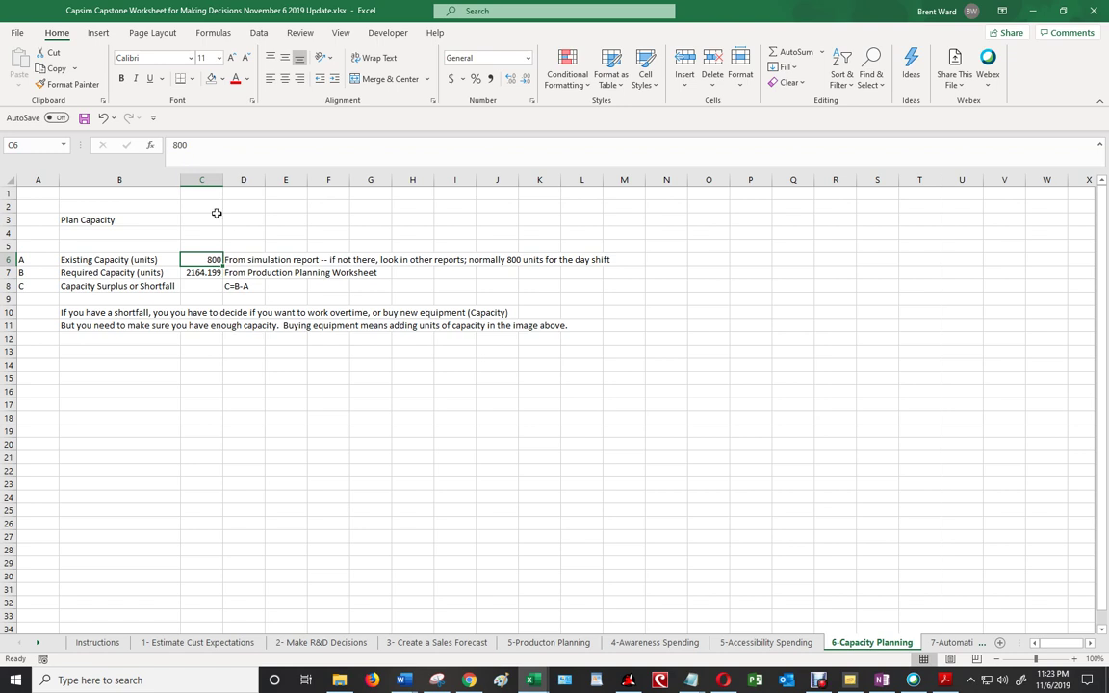
{"action": "left_click", "coordinate": [229, 254]}
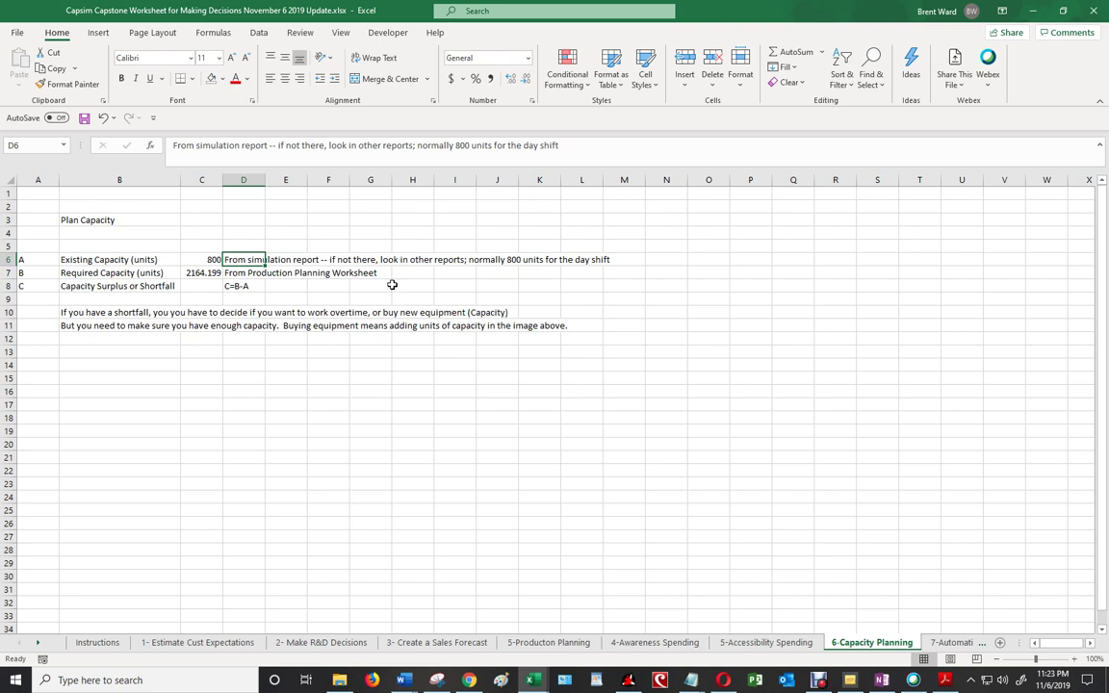
{"action": "left_click", "coordinate": [215, 260]}
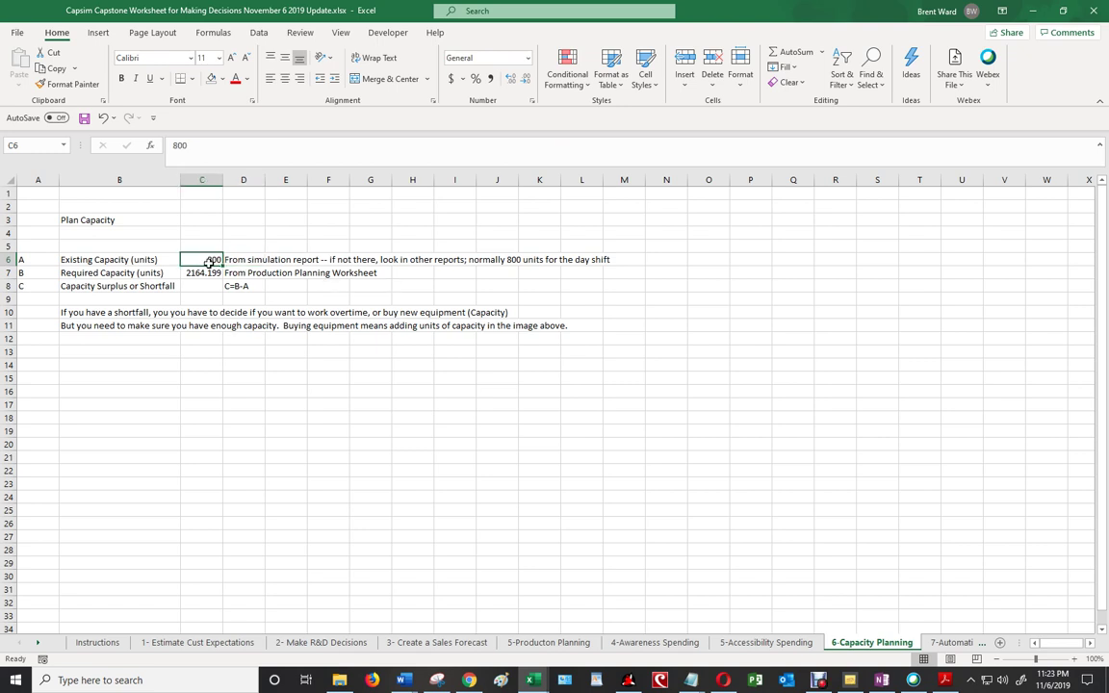
{"action": "double_click", "coordinate": [207, 274]}
{"action": "key", "text": "Escape"}
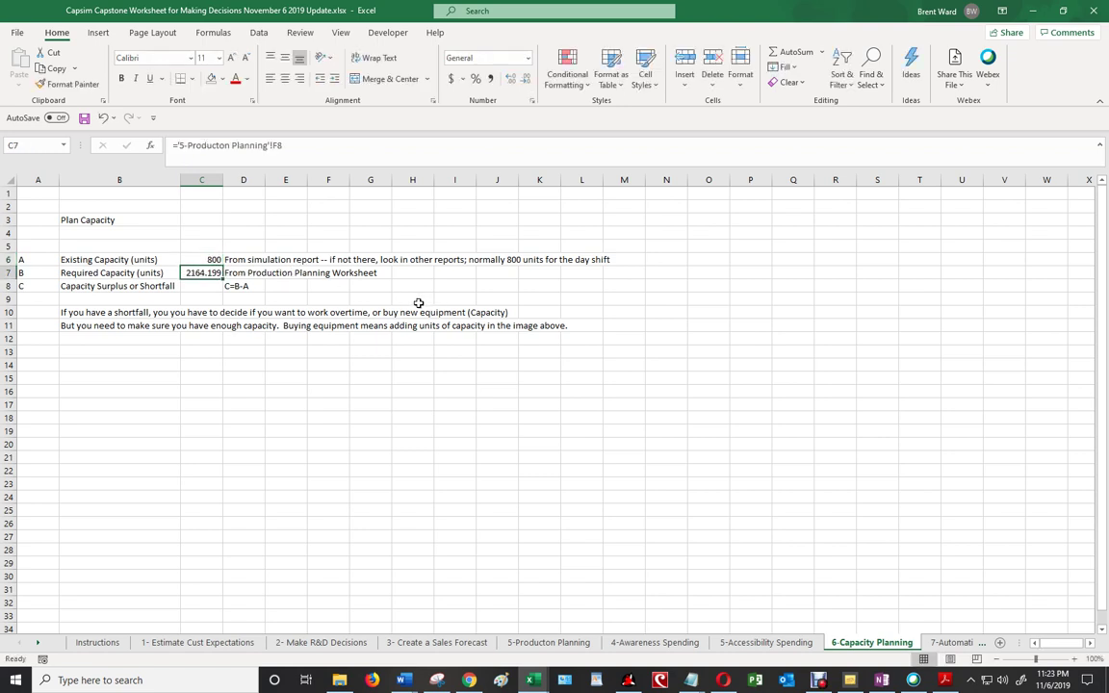
{"action": "left_click", "coordinate": [214, 287]}
{"action": "type", "text": "="}
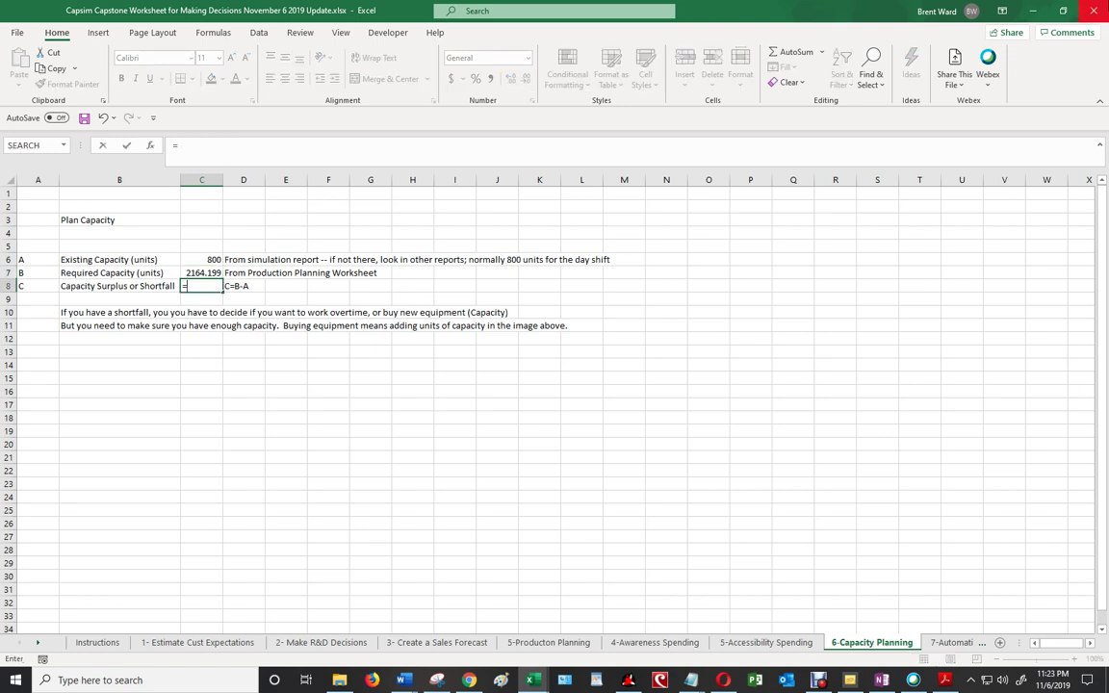
{"action": "left_click", "coordinate": [204, 273]}
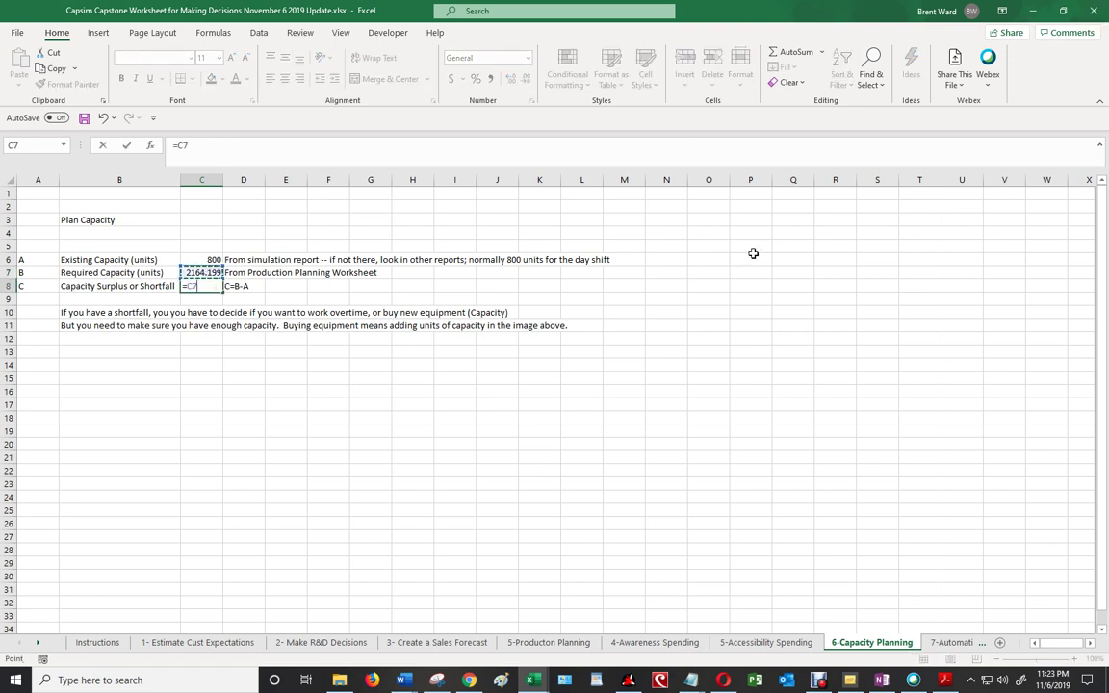
{"action": "type", "text": "-"}
{"action": "left_click", "coordinate": [210, 259]}
{"action": "key", "text": "ctrl+Return"}
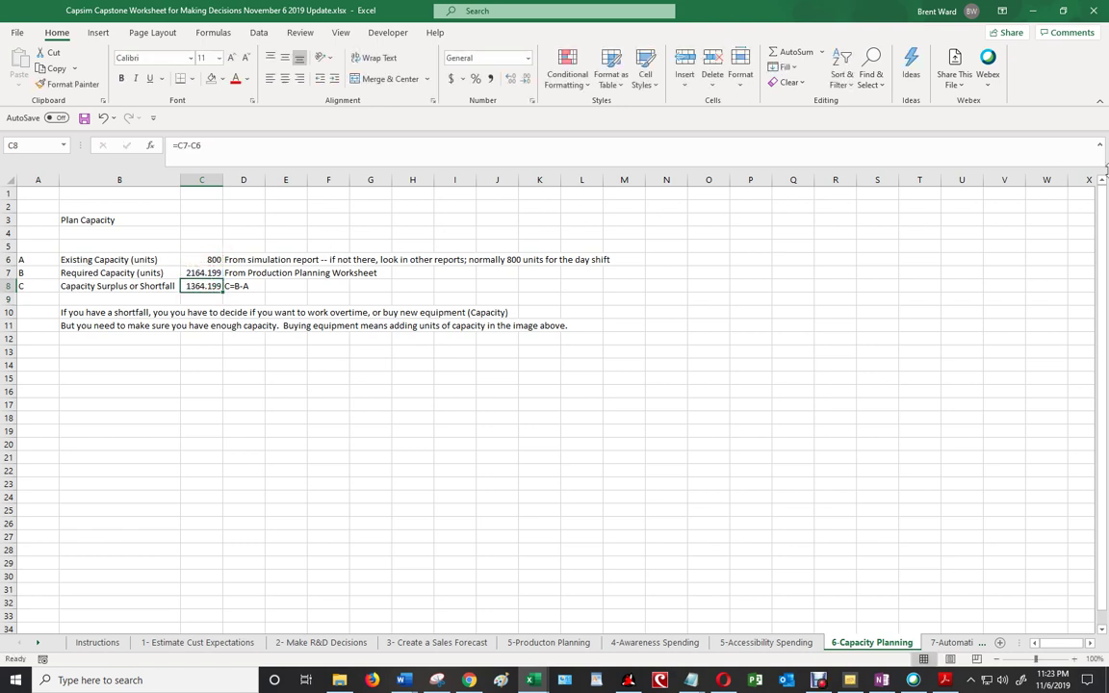
- Enter 1600 in cell C14, below the capacity notes, as the two-shift capacity
{"action": "key", "text": "Down"}
{"action": "key", "text": "Down"}
{"action": "key", "text": "Down"}
{"action": "key", "text": "Down"}
{"action": "key", "text": "Down"}
{"action": "key", "text": "Down"}
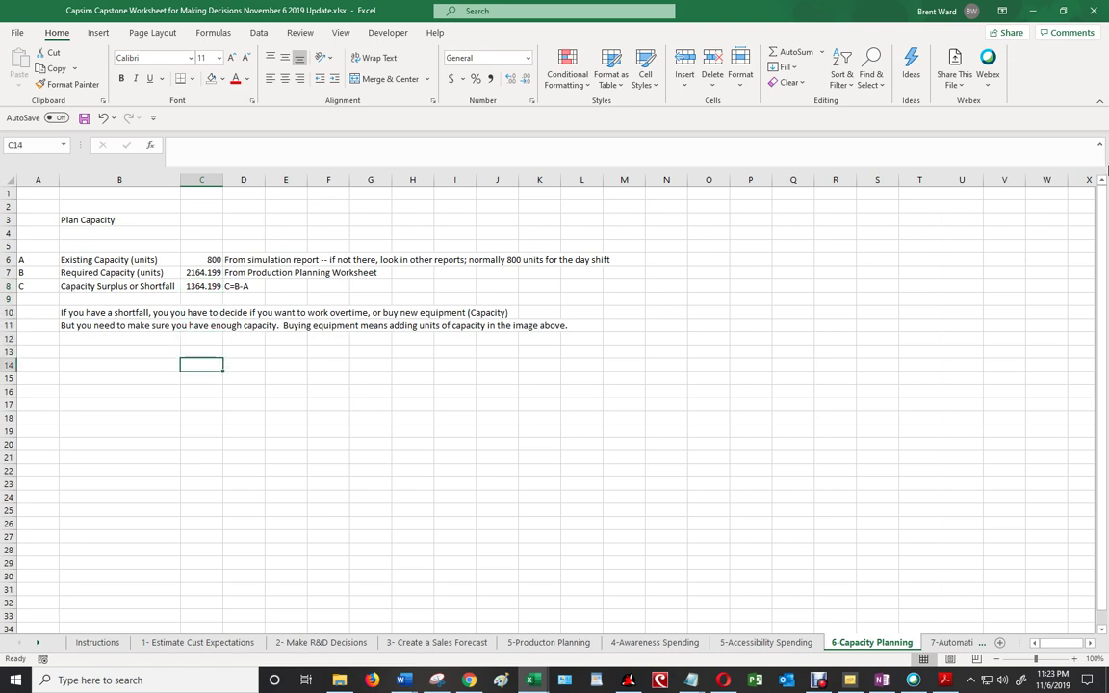
{"action": "type", "text": "1600"}
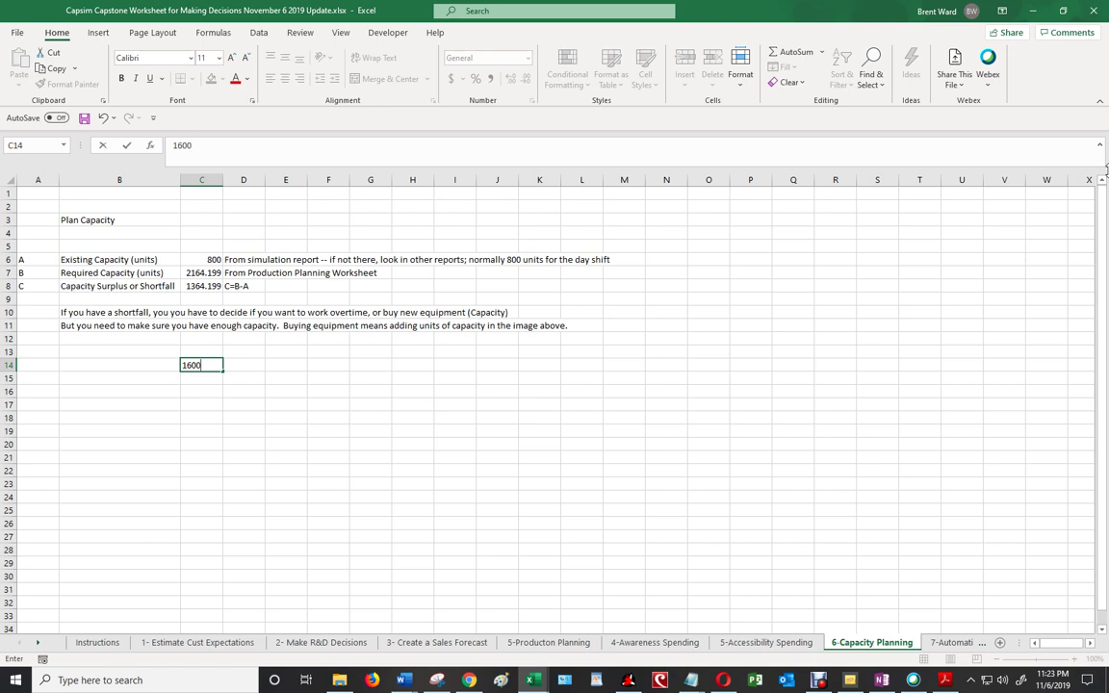
{"action": "key", "text": "Return"}
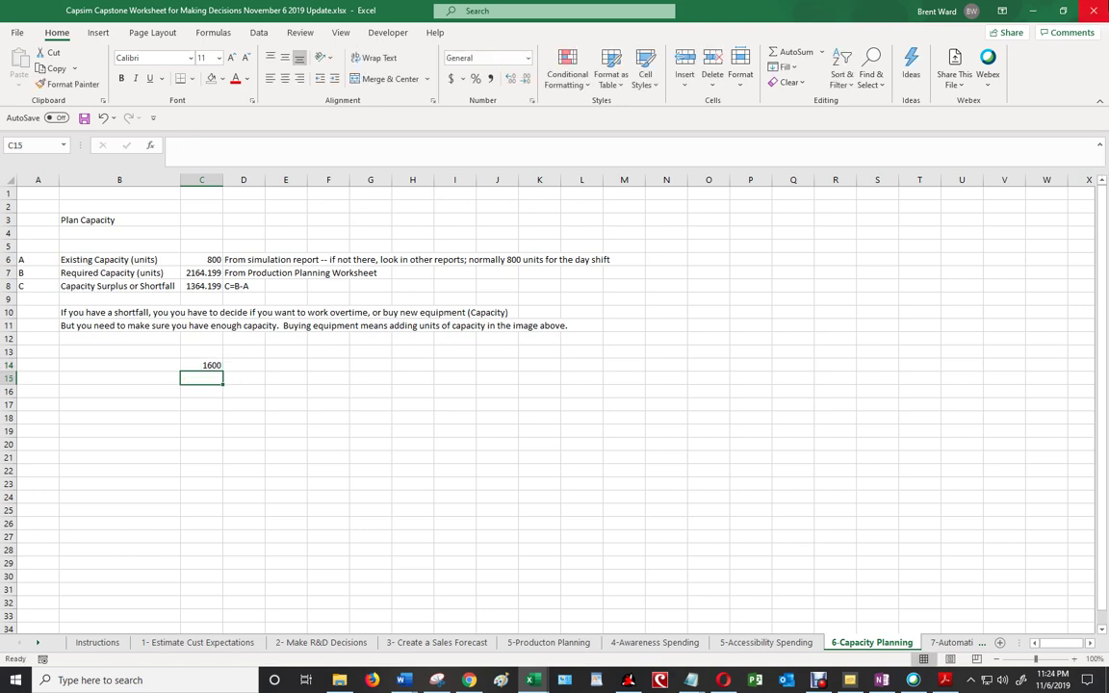
- Enter the required production of 2164 in C15, directly under the two-shift capacity
{"action": "key", "text": "Up"}
{"action": "key", "text": "Left"}
{"action": "key", "text": "Right"}
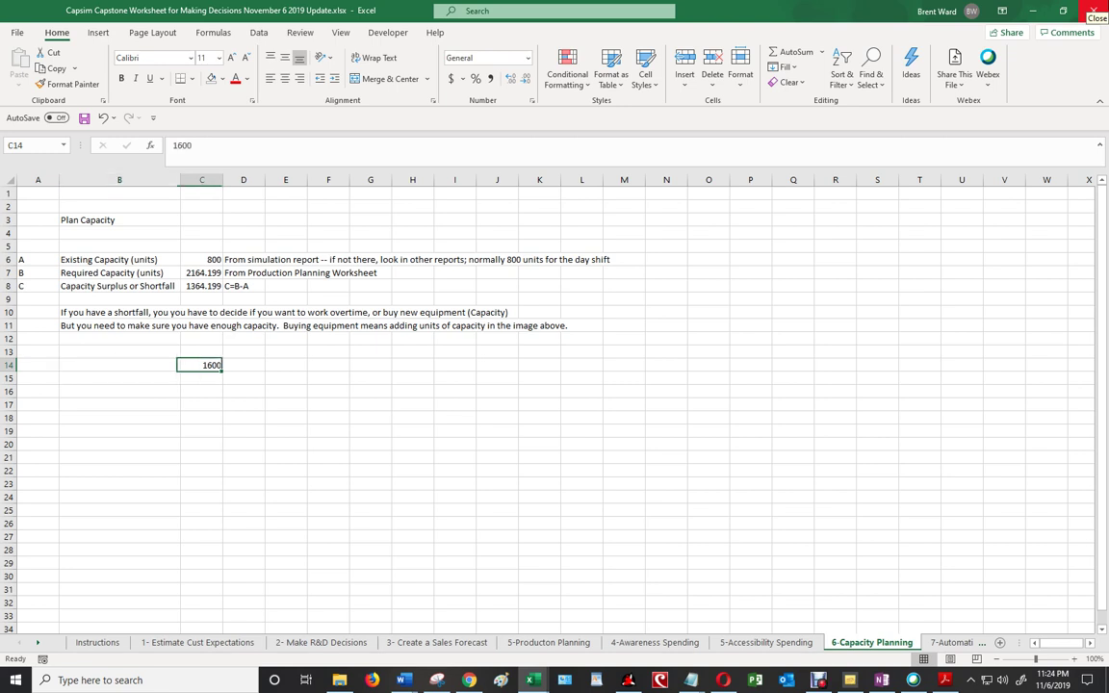
{"action": "key", "text": "Down"}
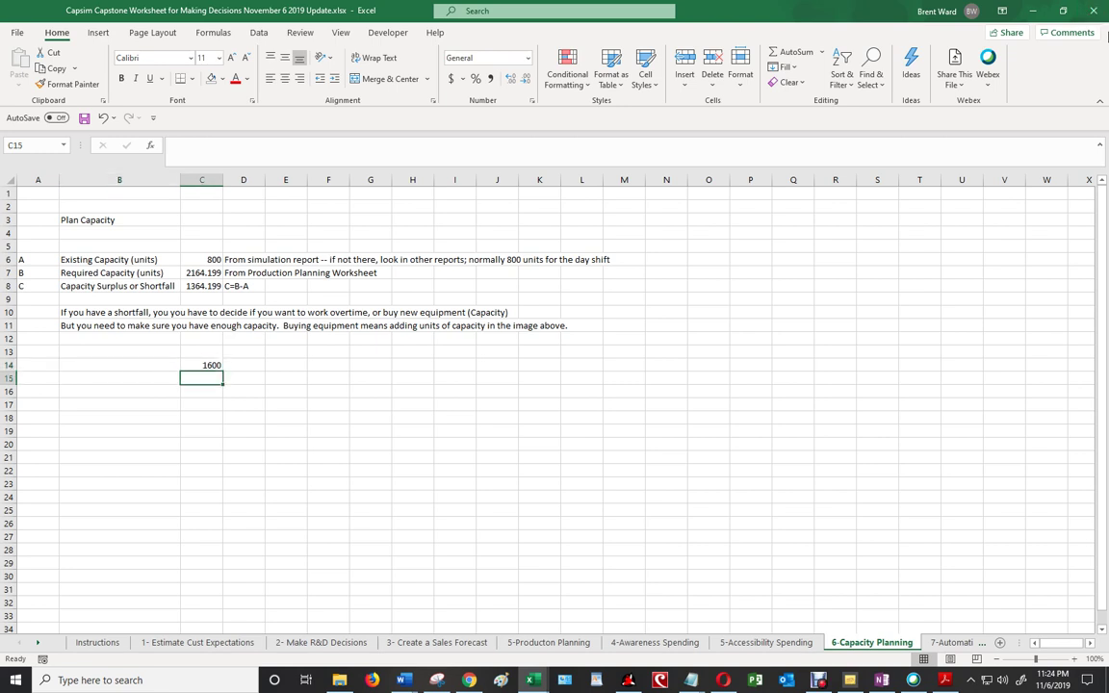
{"action": "type", "text": "2164"}
{"action": "key", "text": "Return"}
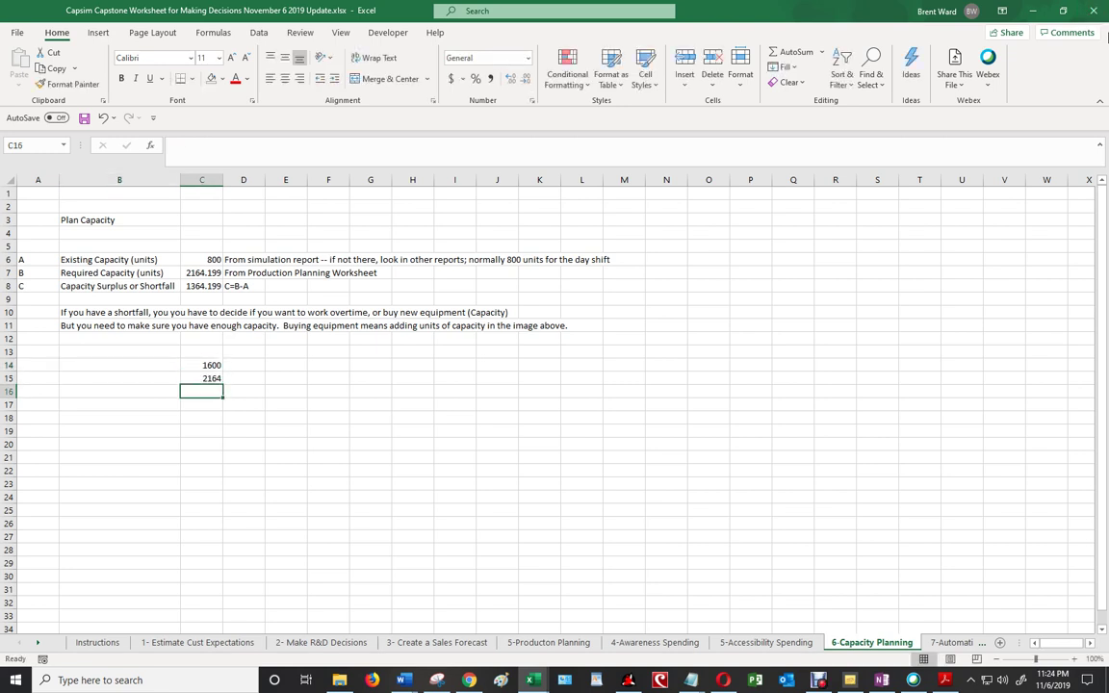
- Subtract the two-shift capacity from the required production in C16 with =C15-C14
{"action": "type", "text": "="}
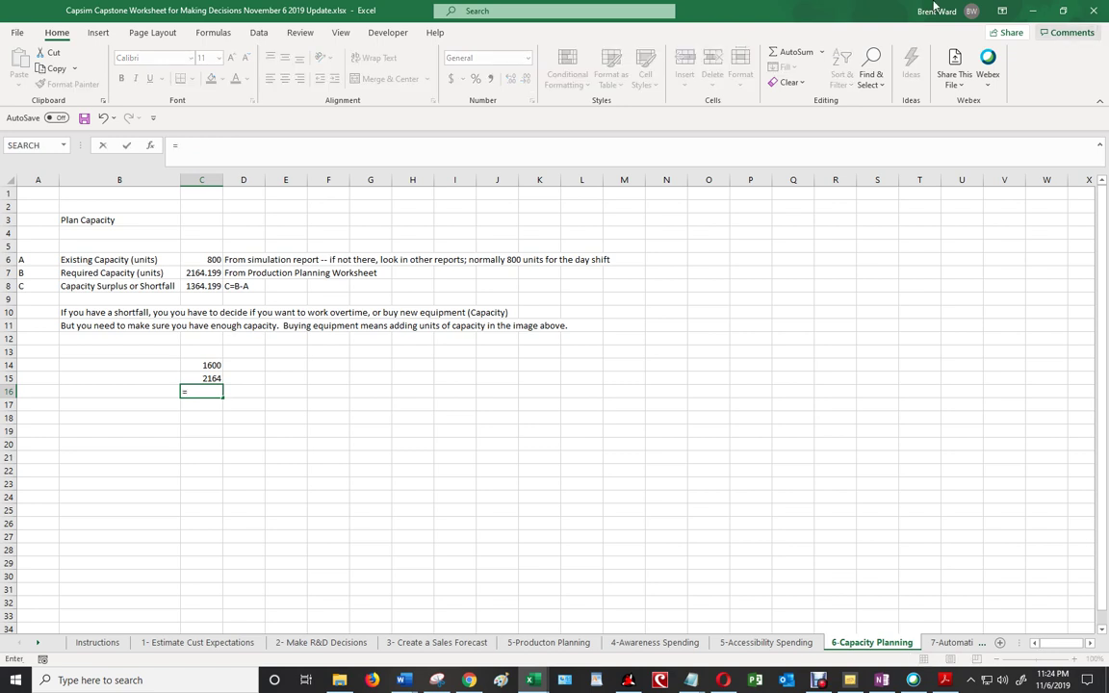
{"action": "left_click", "coordinate": [199, 378]}
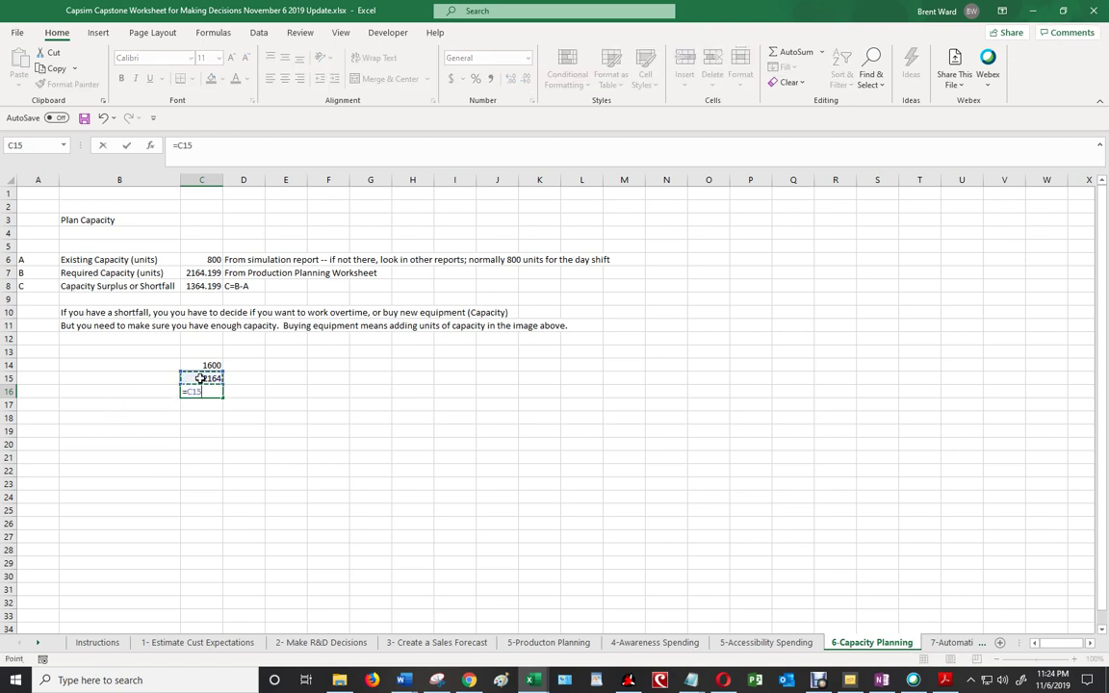
{"action": "type", "text": "-"}
{"action": "left_click", "coordinate": [205, 364]}
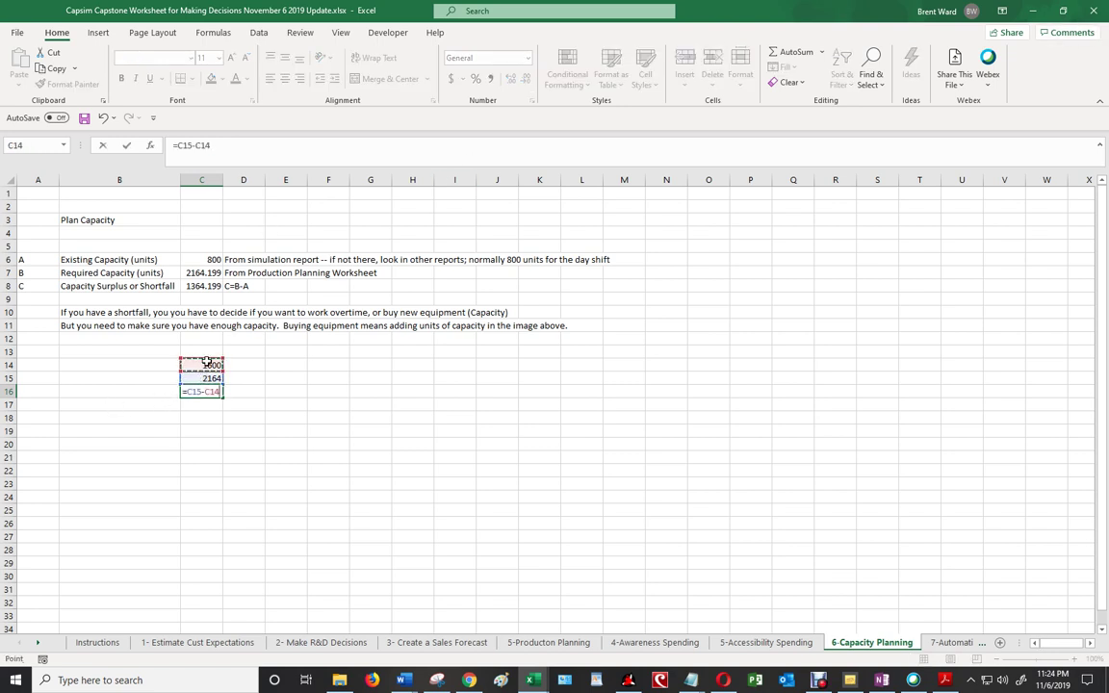
{"action": "key", "text": "Return"}
- Halve the calculated difference in cell C17 with the formula =C16/2
{"action": "left_click", "coordinate": [206, 362]}
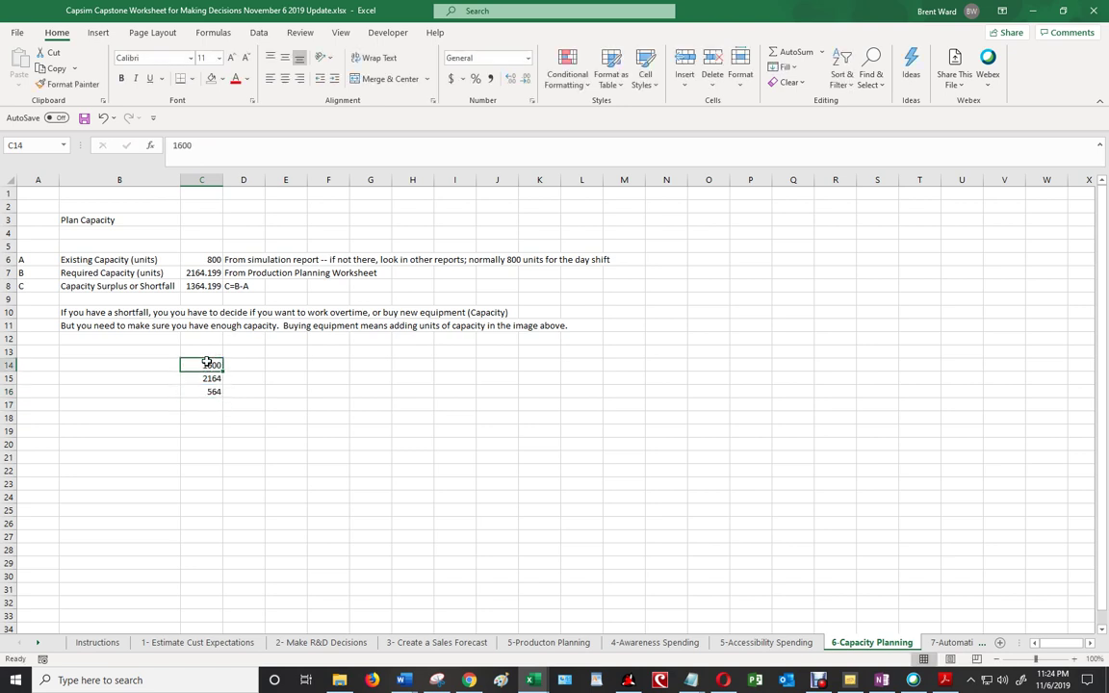
{"action": "key", "text": "Down"}
{"action": "key", "text": "Down"}
{"action": "key", "text": "Down"}
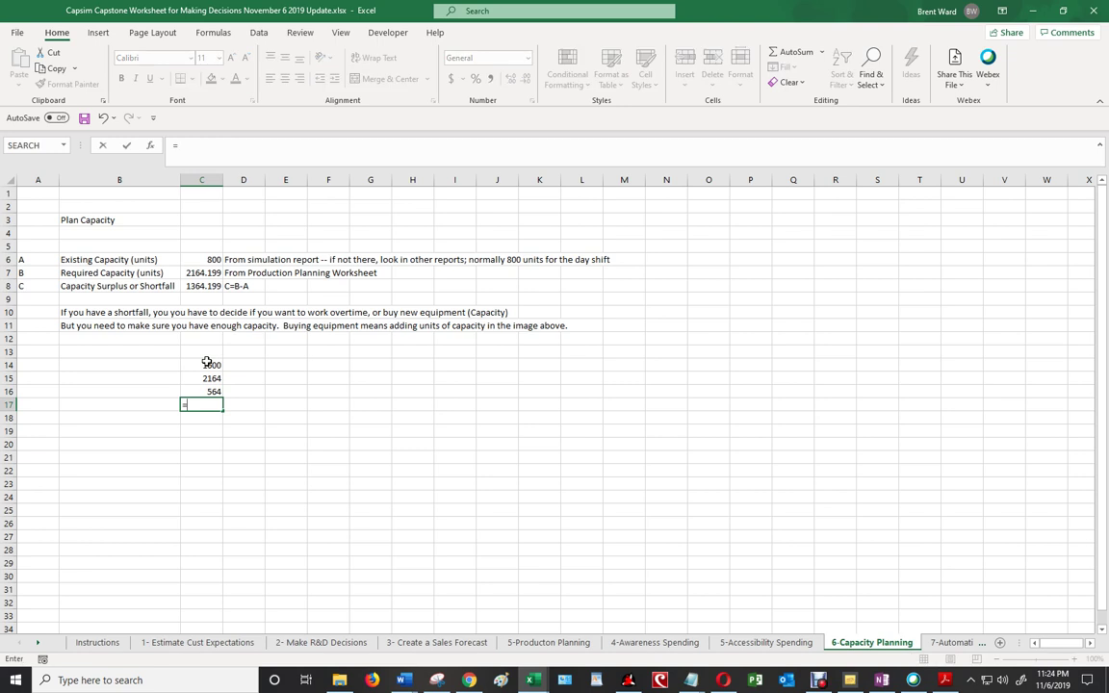
{"action": "type", "text": "="}
{"action": "left_click", "coordinate": [213, 390]}
{"action": "type", "text": "/2"}
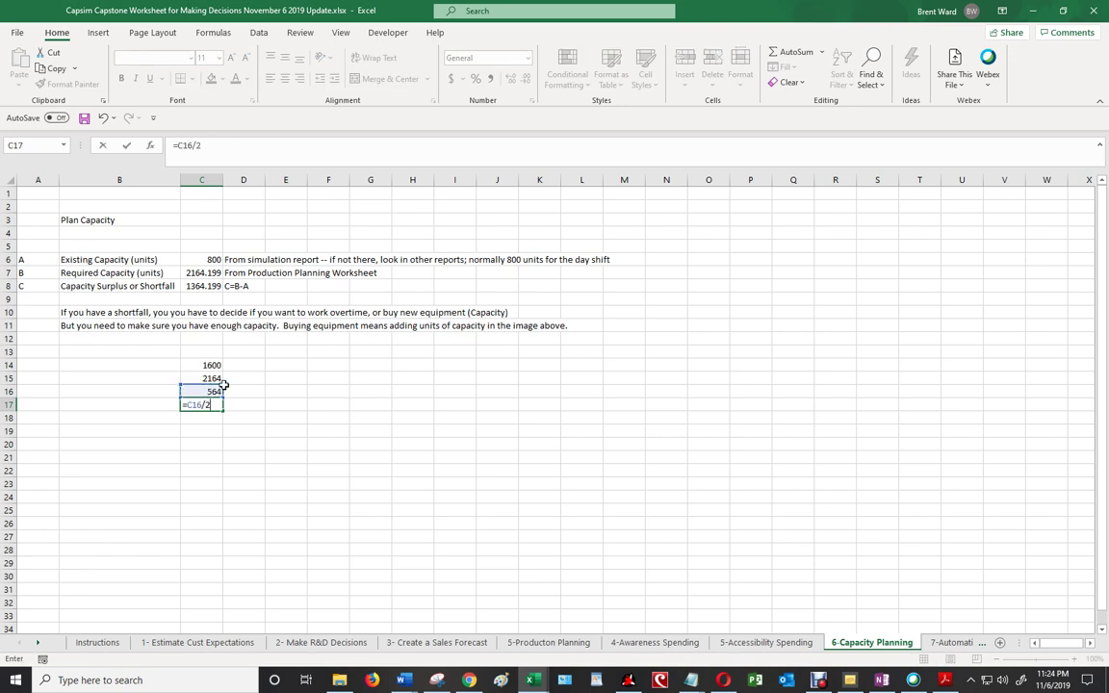
{"action": "key", "text": "Return"}
{"action": "key", "text": "Up"}
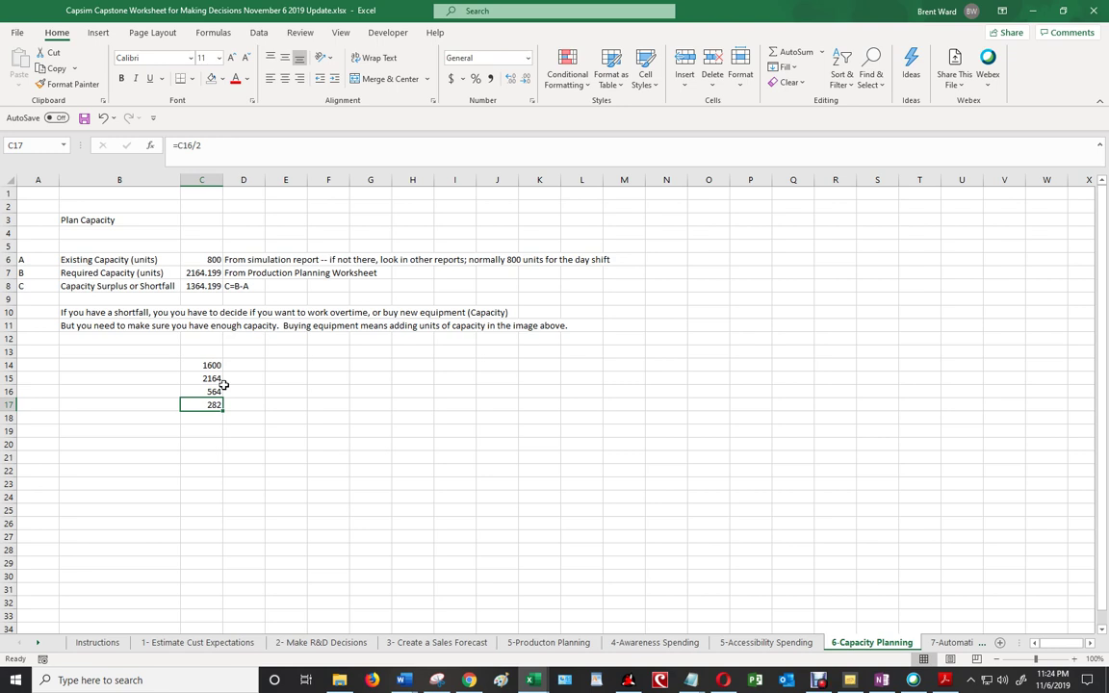
- Label the 1600 value with "Existing Capacity (2 shifts)" in cell B14
{"action": "key", "text": "Up"}
{"action": "key", "text": "Up"}
{"action": "key", "text": "Up"}
{"action": "key", "text": "Left"}
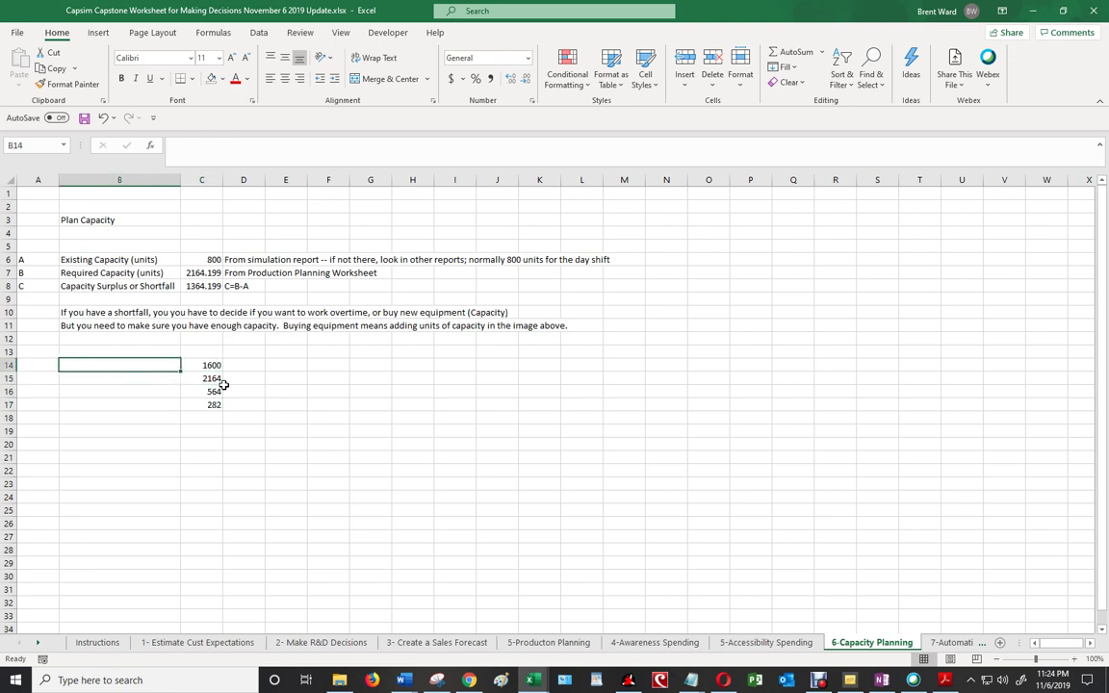
{"action": "type", "text": "Existing Cap"}
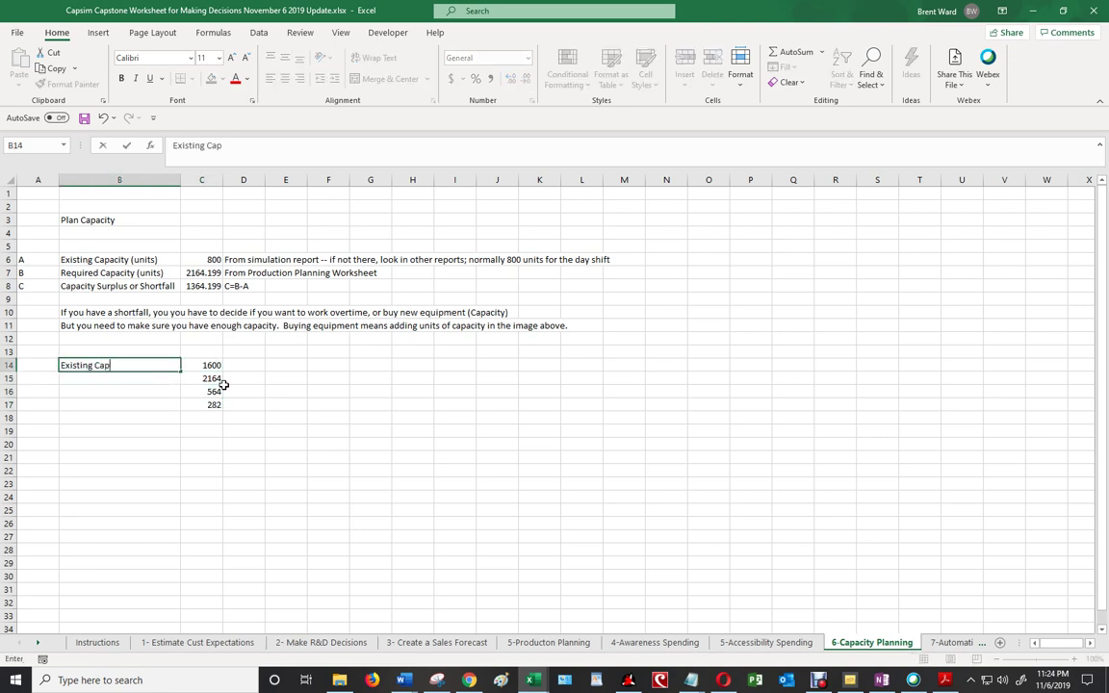
{"action": "type", "text": "acity (2 shifts)"}
{"action": "key", "text": "Return"}
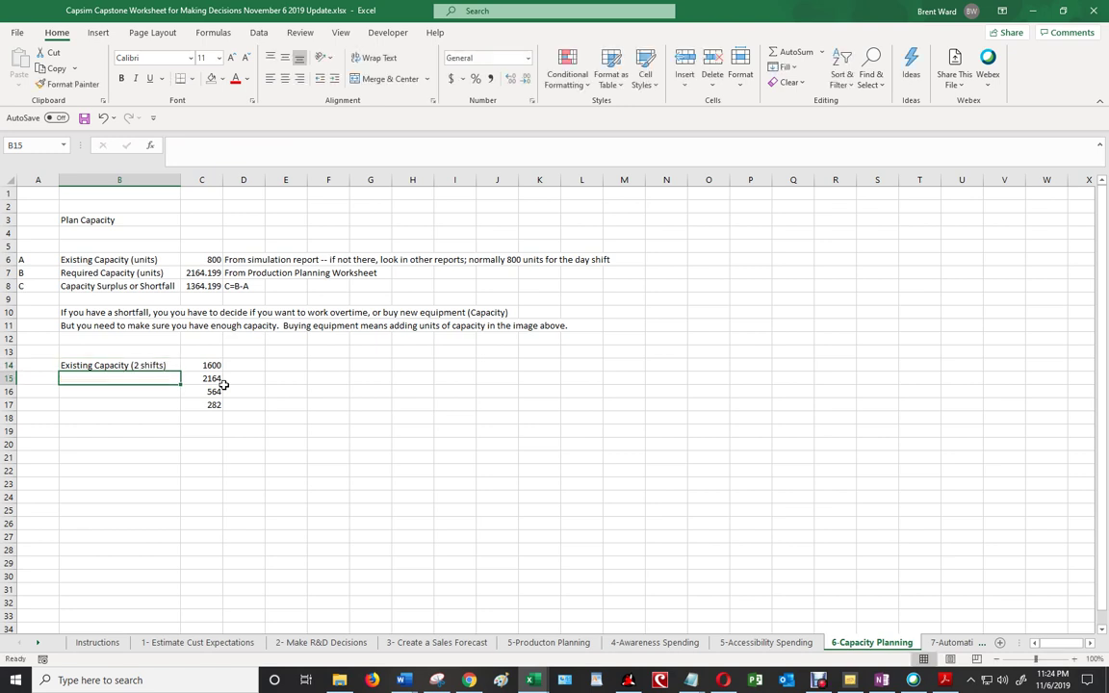
- Add the labels "Production Plan" in B15 and "Shortfall" in B16
{"action": "type", "text": "Prod"}
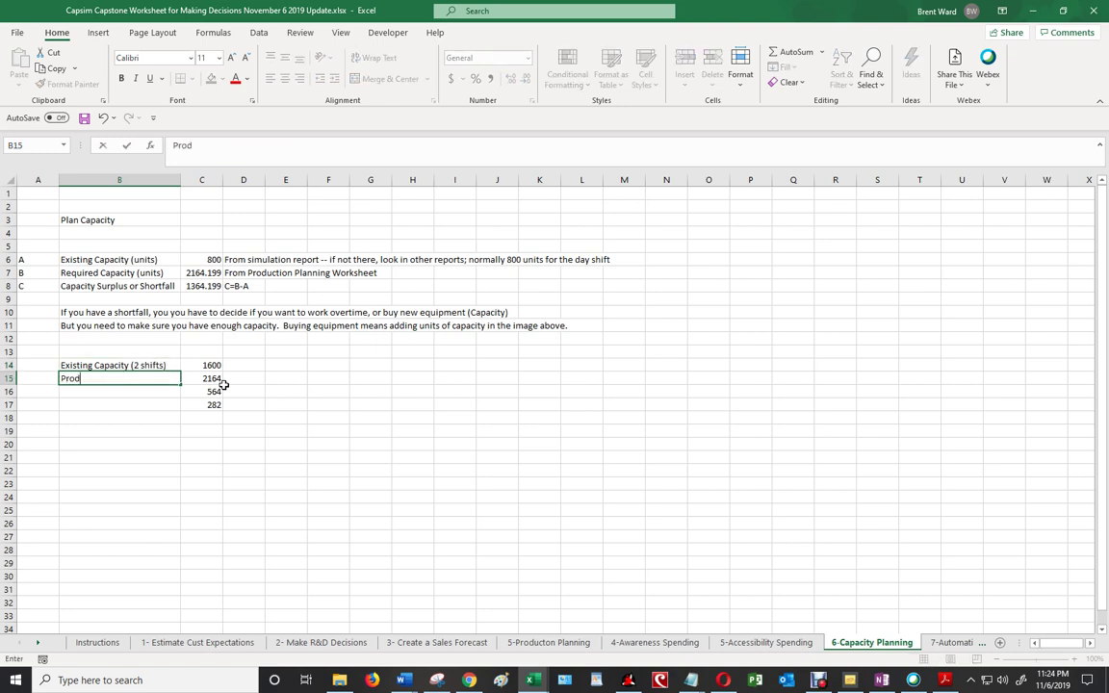
{"action": "type", "text": "uction Plan"}
{"action": "key", "text": "Return"}
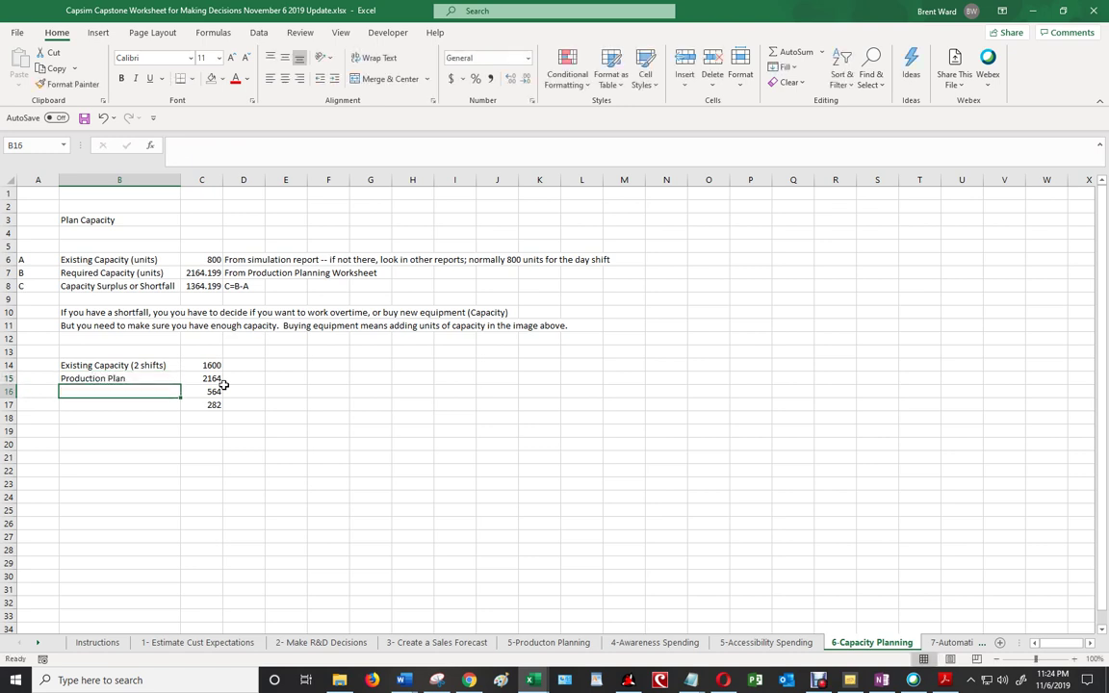
{"action": "type", "text": "Shortfall"}
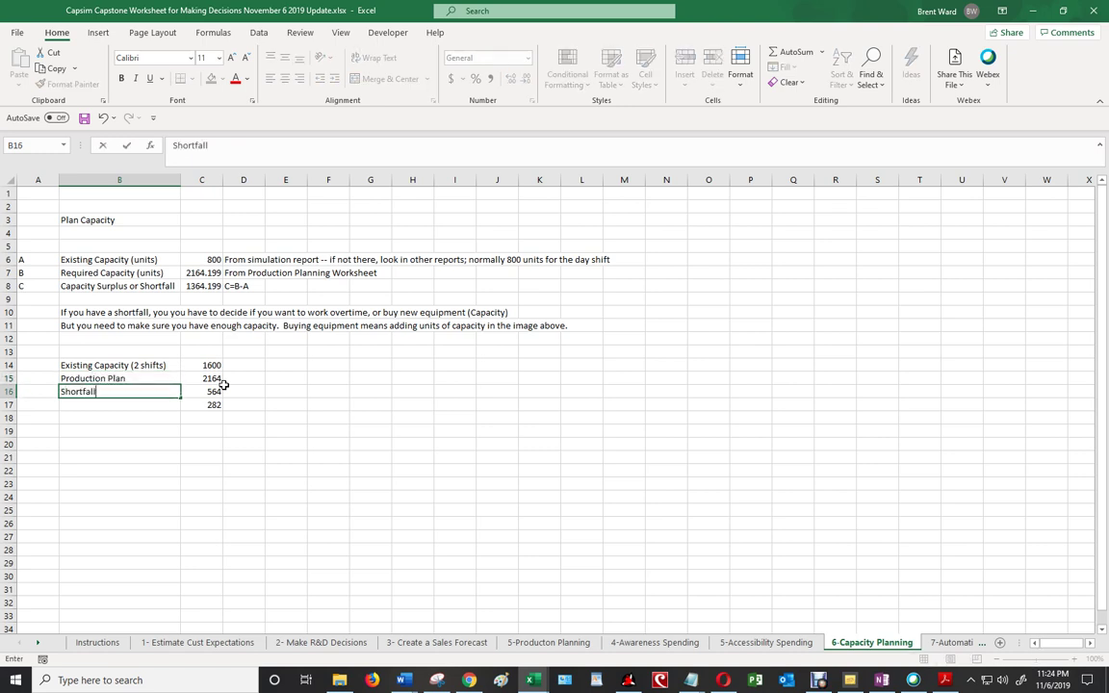
{"action": "key", "text": "Return"}
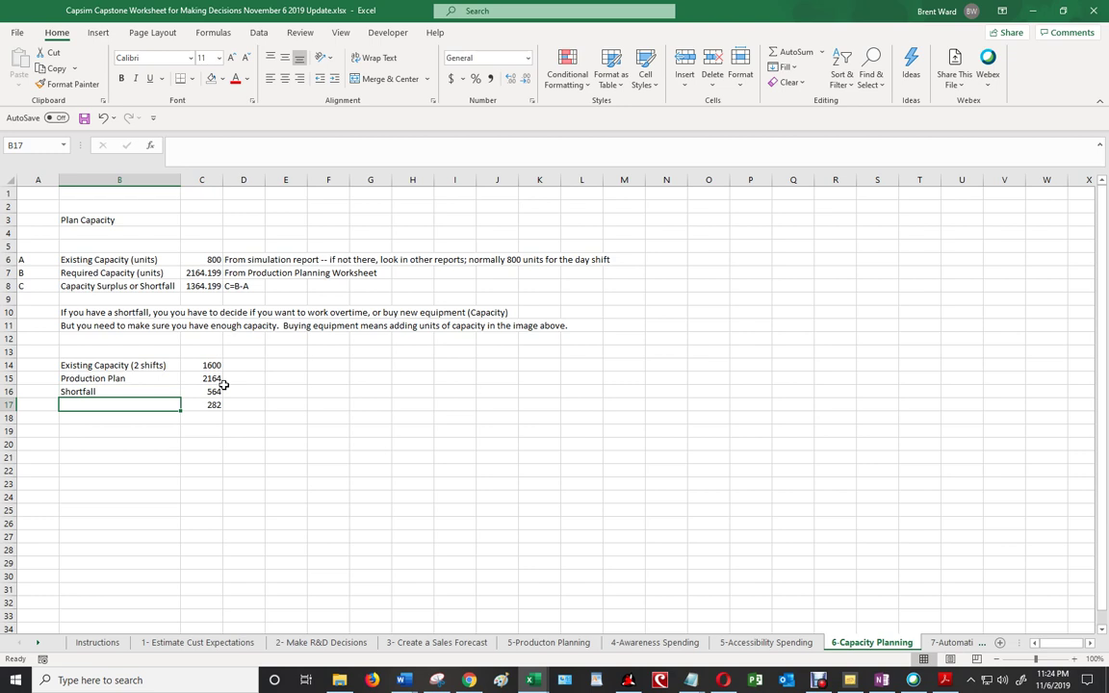
- Label the halved shortfall in B17 as "Amount of Capacity to Buy"
{"action": "type", "text": "Amou"}
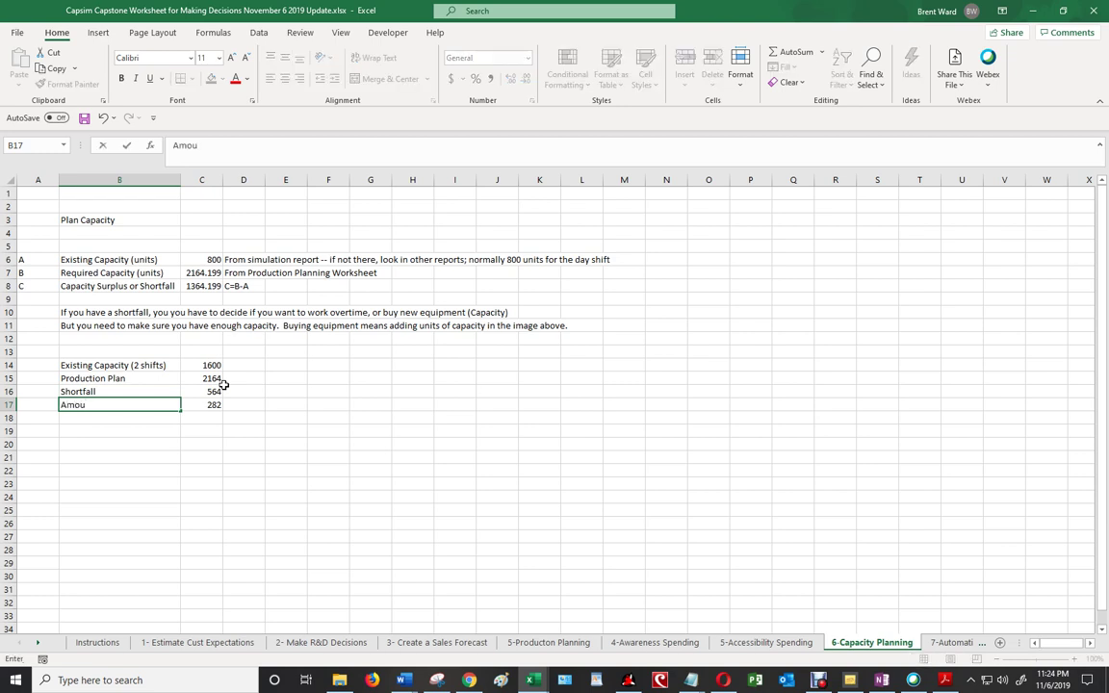
{"action": "type", "text": "n tof Cp"}
{"action": "key", "text": "BackSpace"}
{"action": "type", "text": "apacity to Buy"}
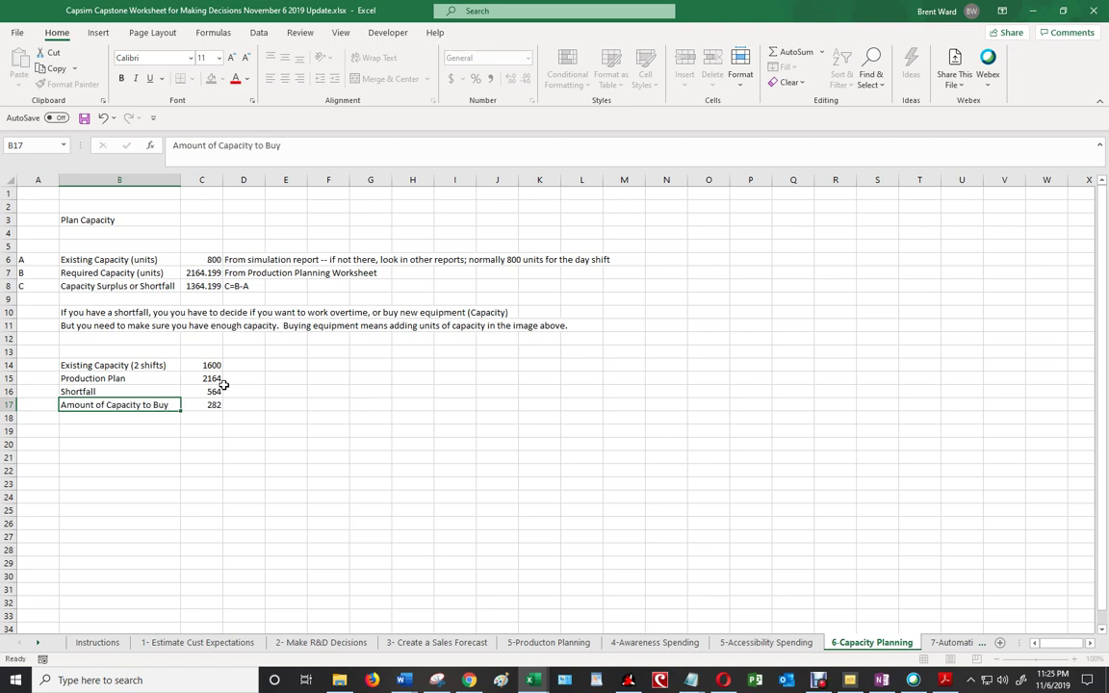
{"action": "key", "text": "Return"}
- Enter an existing capacity of 800 in E14 and a production plan of 2164 in E15 for a second scenario
{"action": "key", "text": "Up"}
{"action": "key", "text": "Right"}
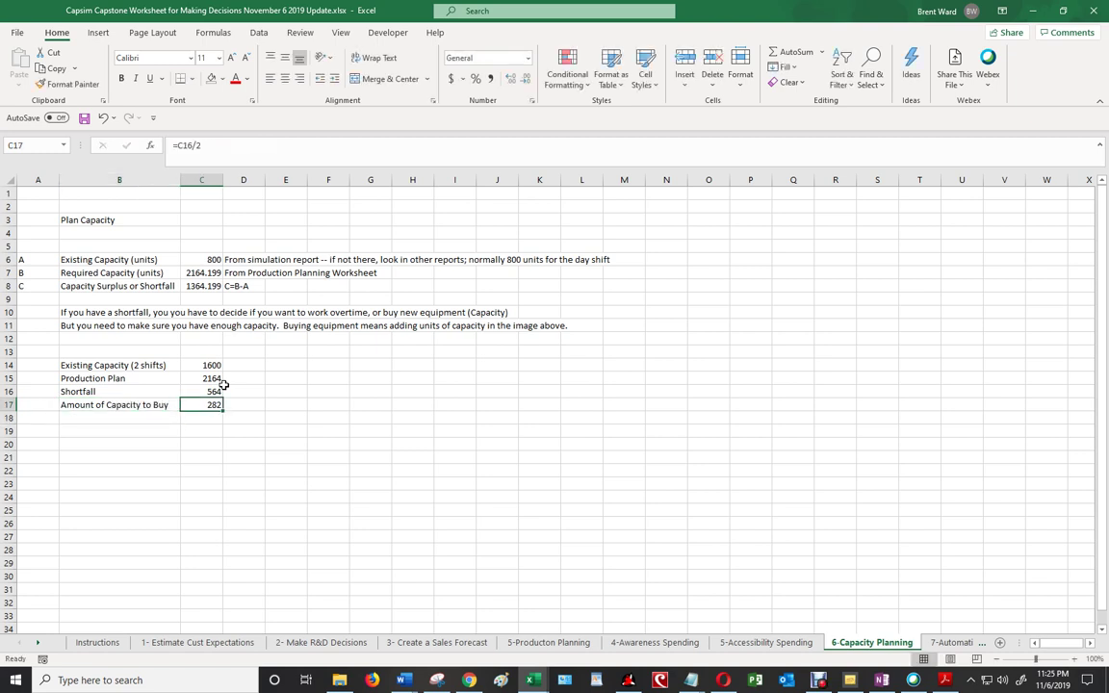
{"action": "key", "text": "Up"}
{"action": "key", "text": "Up"}
{"action": "key", "text": "Up"}
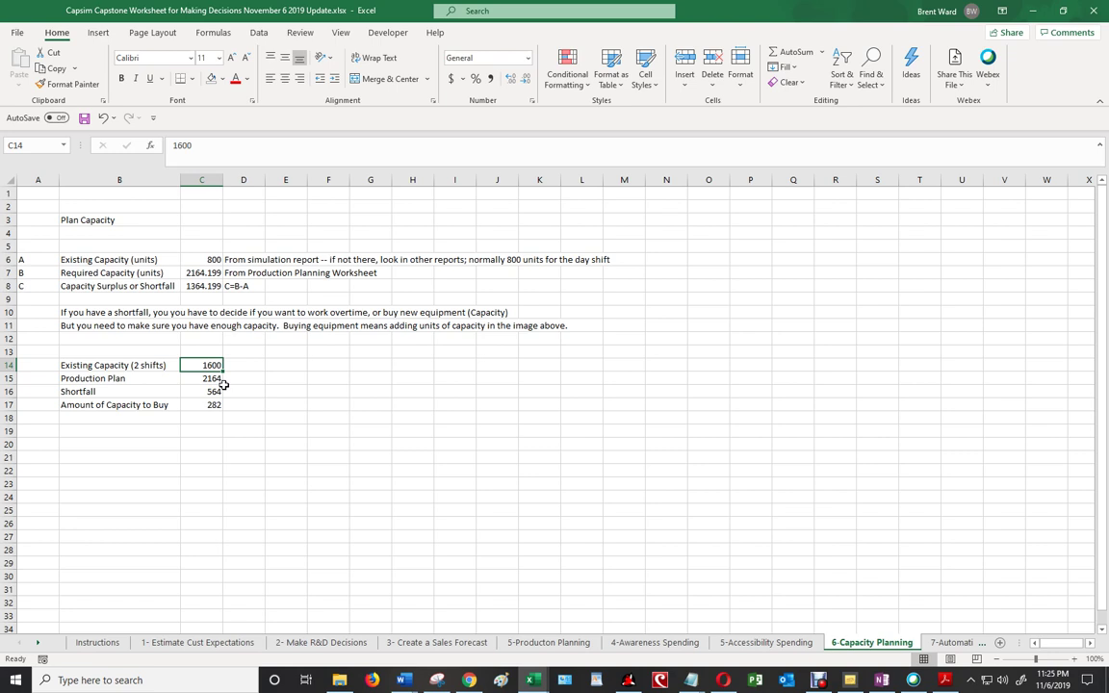
{"action": "key", "text": "Right"}
{"action": "key", "text": "Right"}
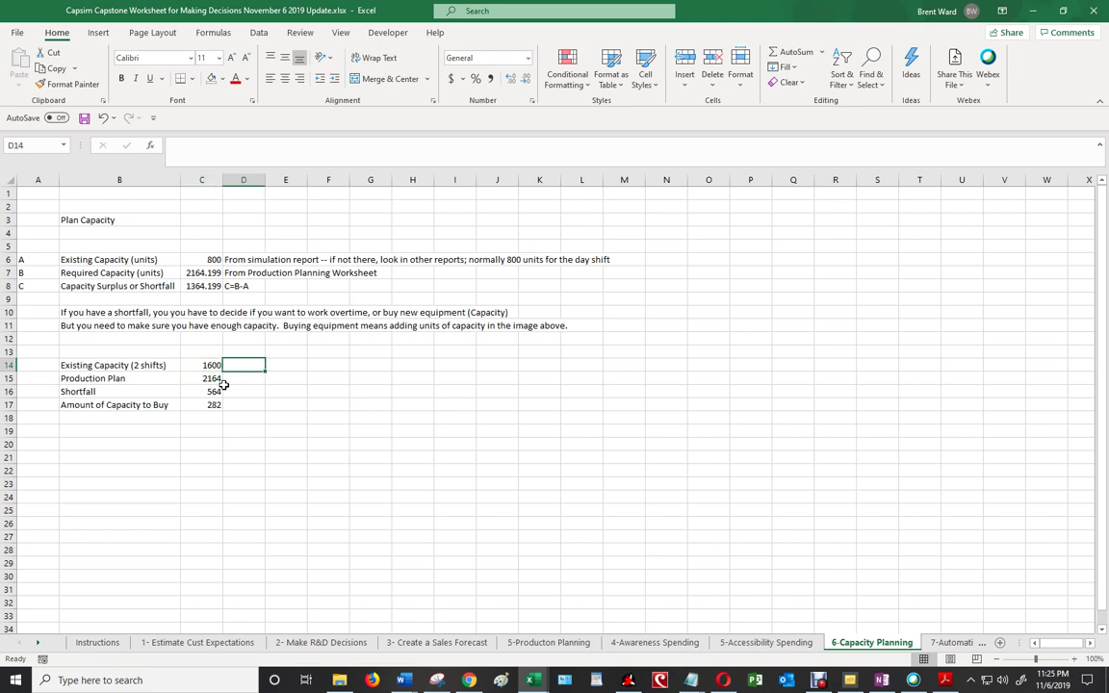
{"action": "type", "text": "800"}
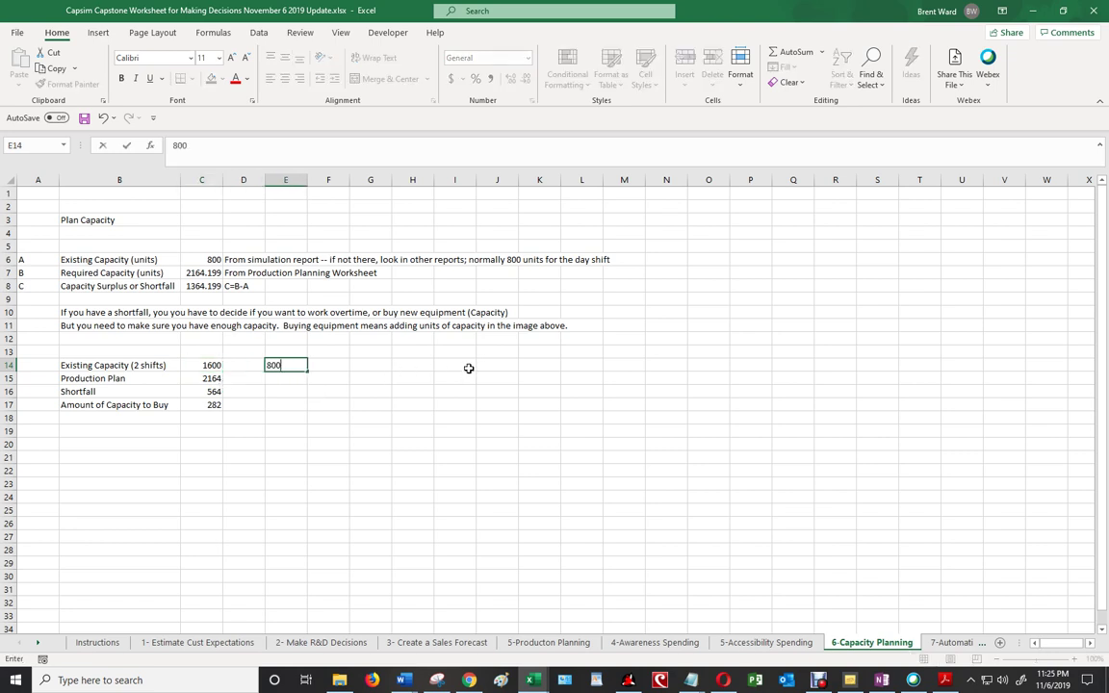
{"action": "key", "text": "Return"}
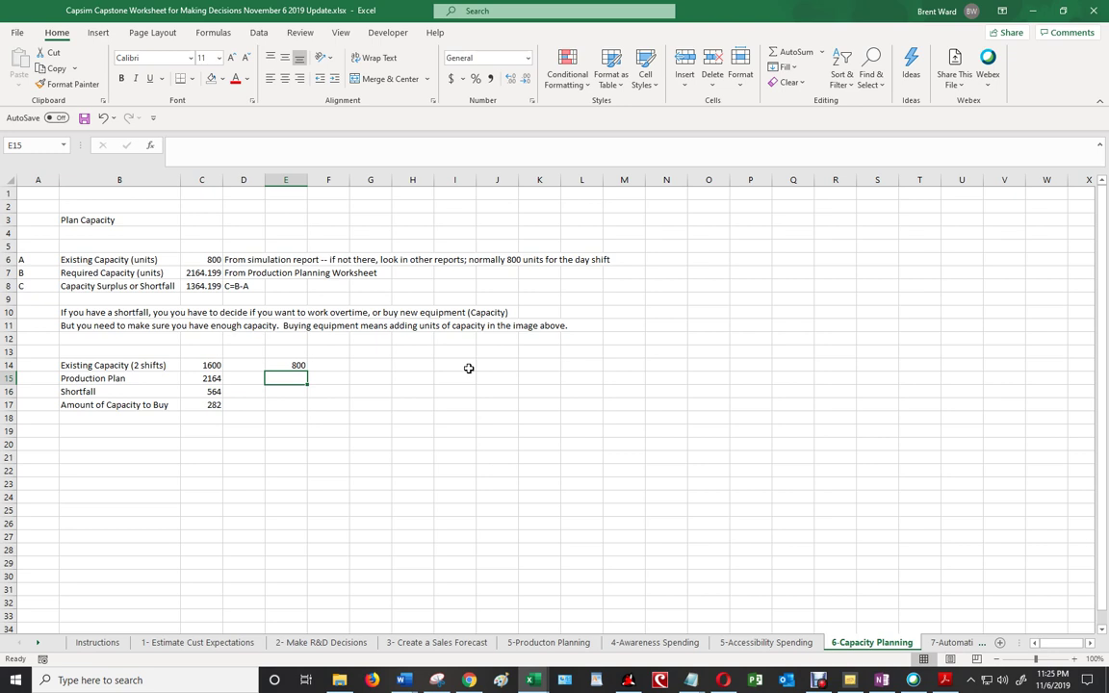
{"action": "type", "text": "2164"}
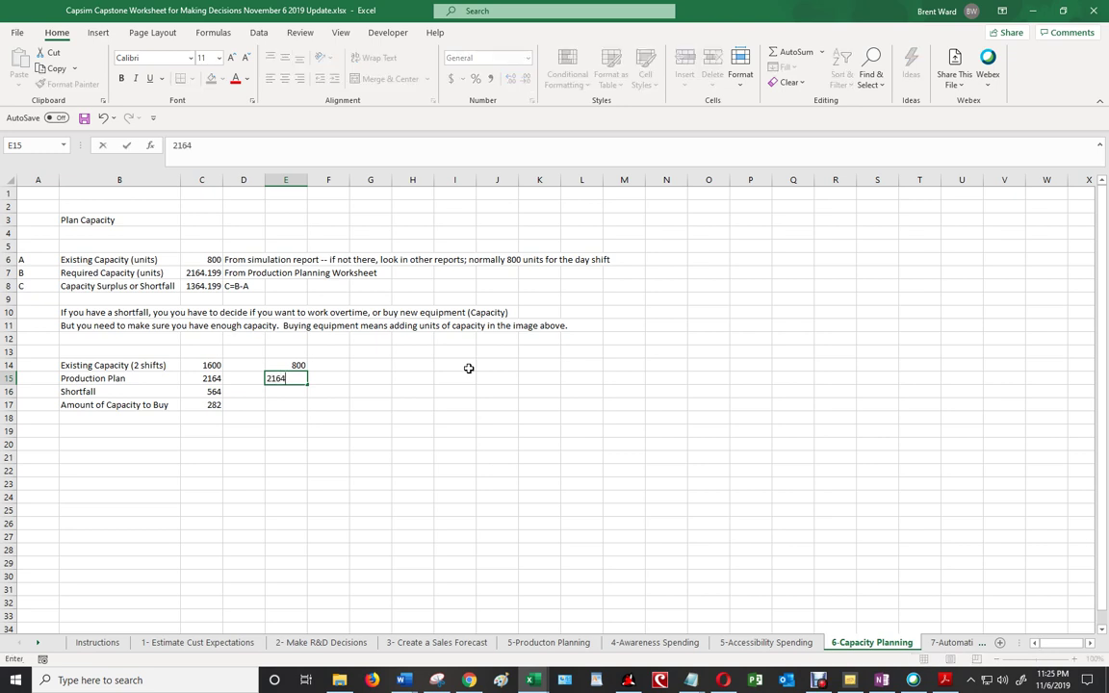
{"action": "key", "text": "Return"}
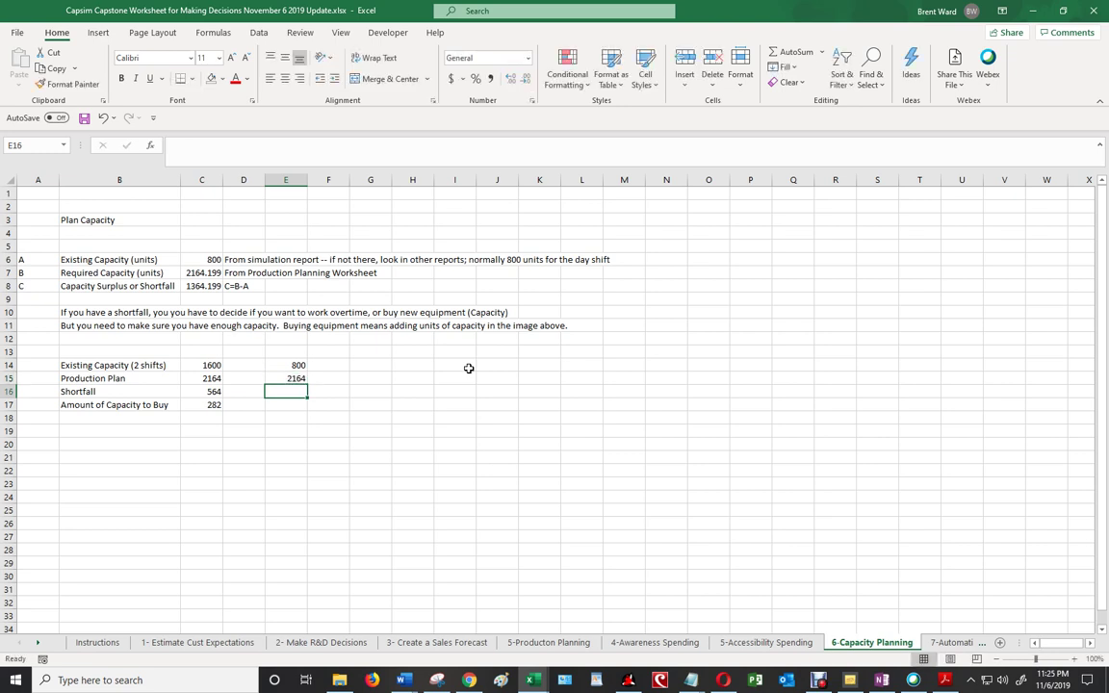
{"action": "type", "text": "="}
{"action": "left_click", "coordinate": [285, 363]}
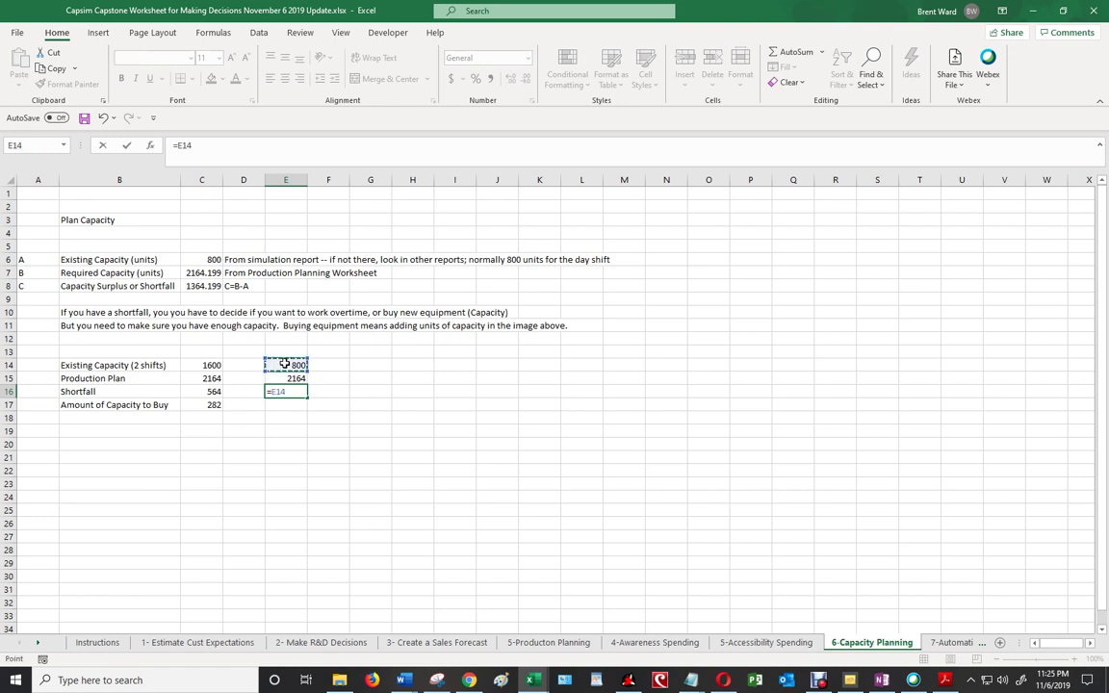
{"action": "type", "text": "="}
{"action": "left_click", "coordinate": [297, 378]}
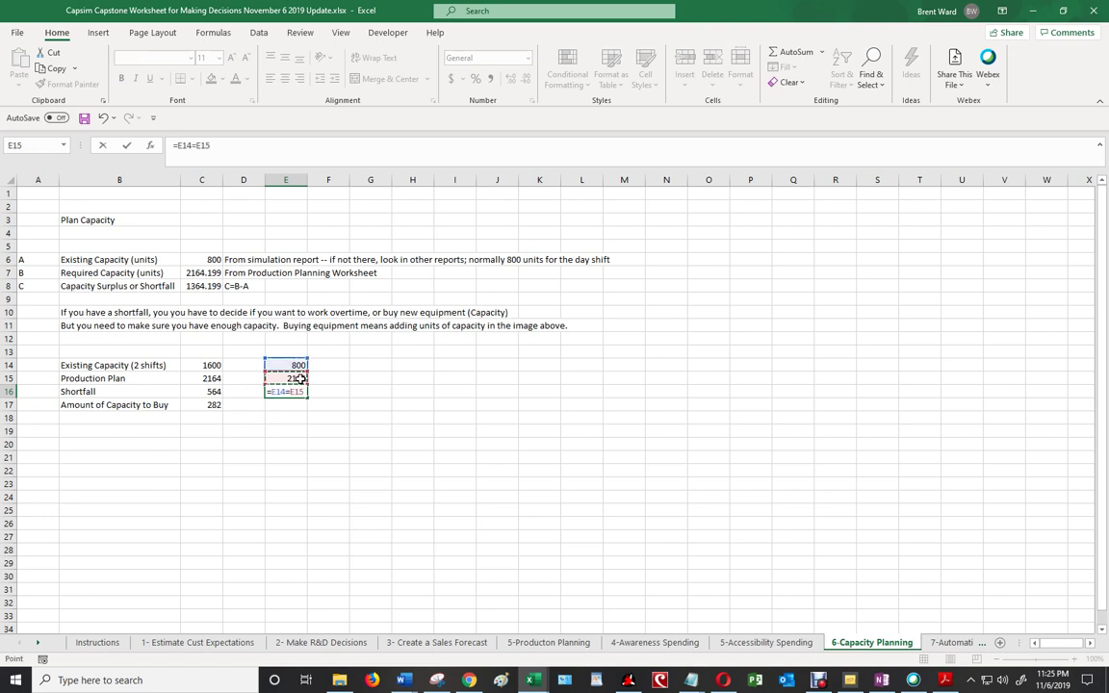
{"action": "key", "text": "Return"}
{"action": "key", "text": "Up"}
{"action": "key", "text": "Delete"}
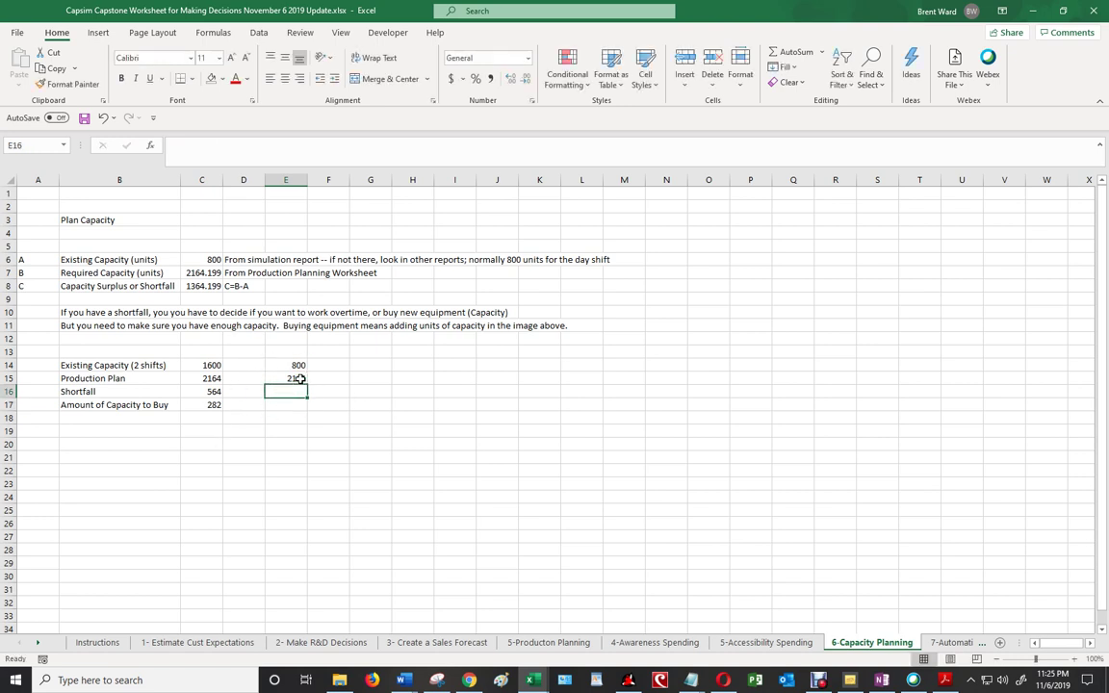
- Calculate the second scenario's shortfall in E16 with the formula =E14-E15
{"action": "type", "text": "="}
{"action": "left_click", "coordinate": [301, 367]}
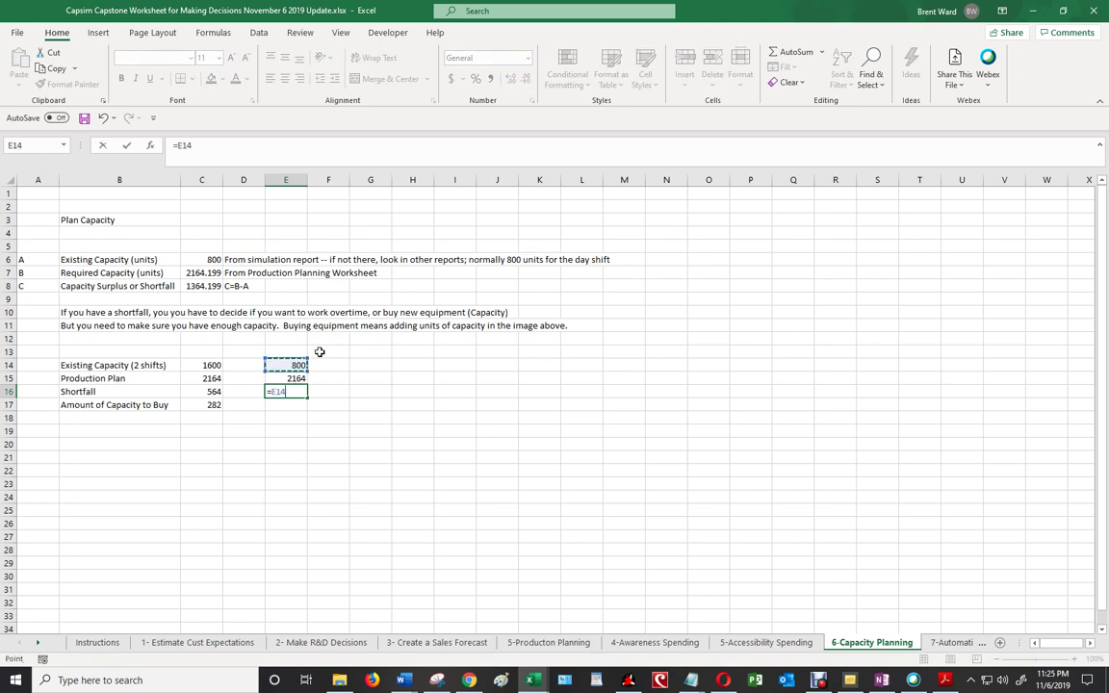
{"action": "type", "text": "-"}
{"action": "key", "text": "Up"}
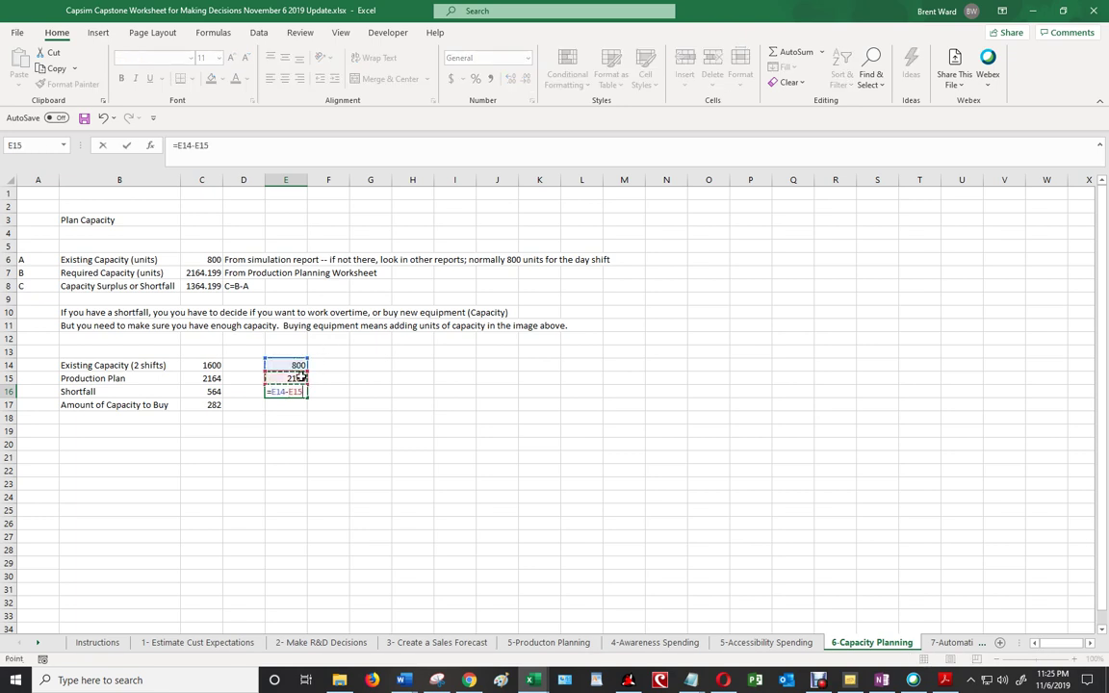
{"action": "key", "text": "Return"}
{"action": "key", "text": "Up"}
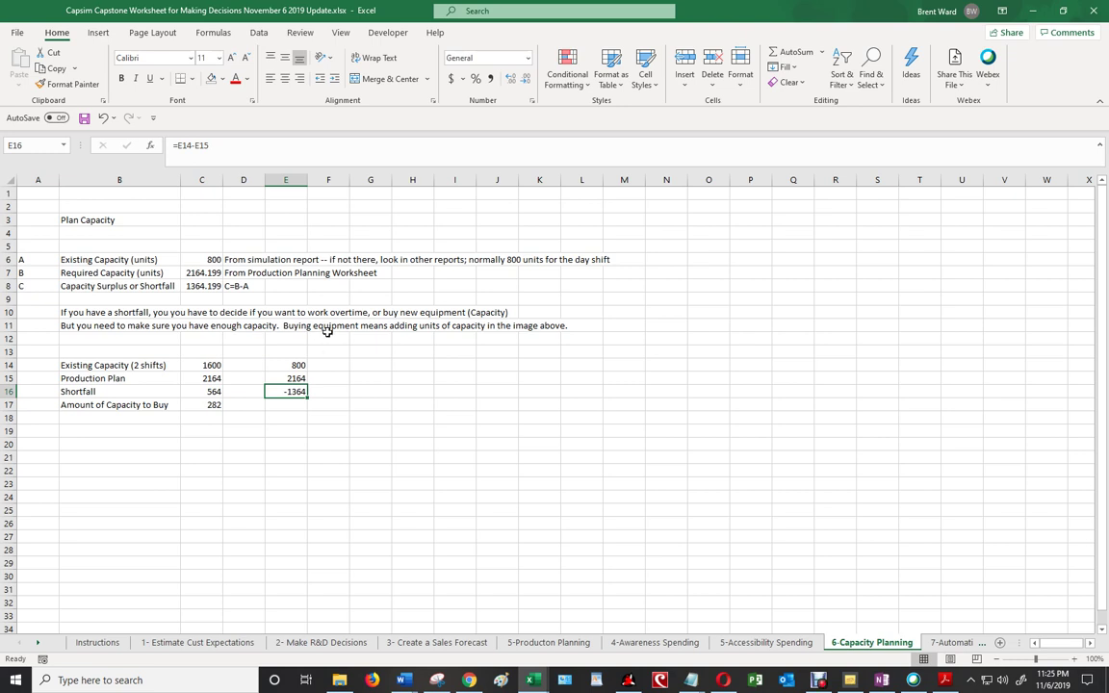
- Enter 1364 in E17 as the second scenario's amount of capacity to buy
{"action": "left_click", "coordinate": [299, 404]}
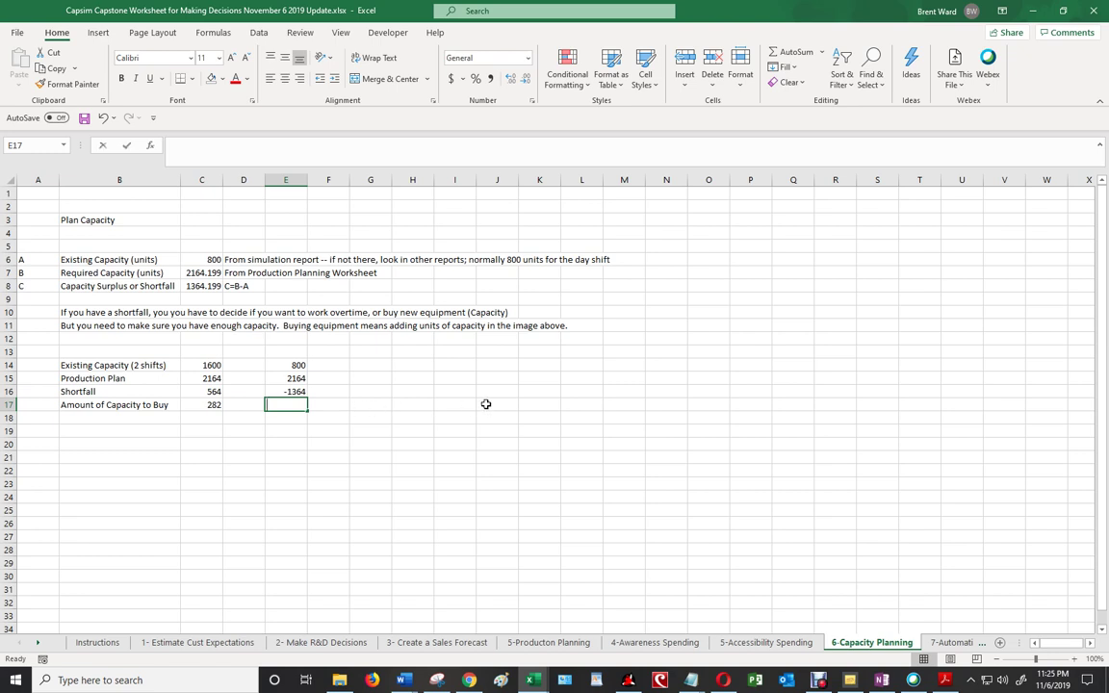
{"action": "type", "text": "1364"}
{"action": "key", "text": "Return"}
- Compare the amounts of capacity to buy in C17 and E17 for the two scenarios
{"action": "key", "text": "Up"}
{"action": "key", "text": "Left"}
{"action": "key", "text": "Left"}
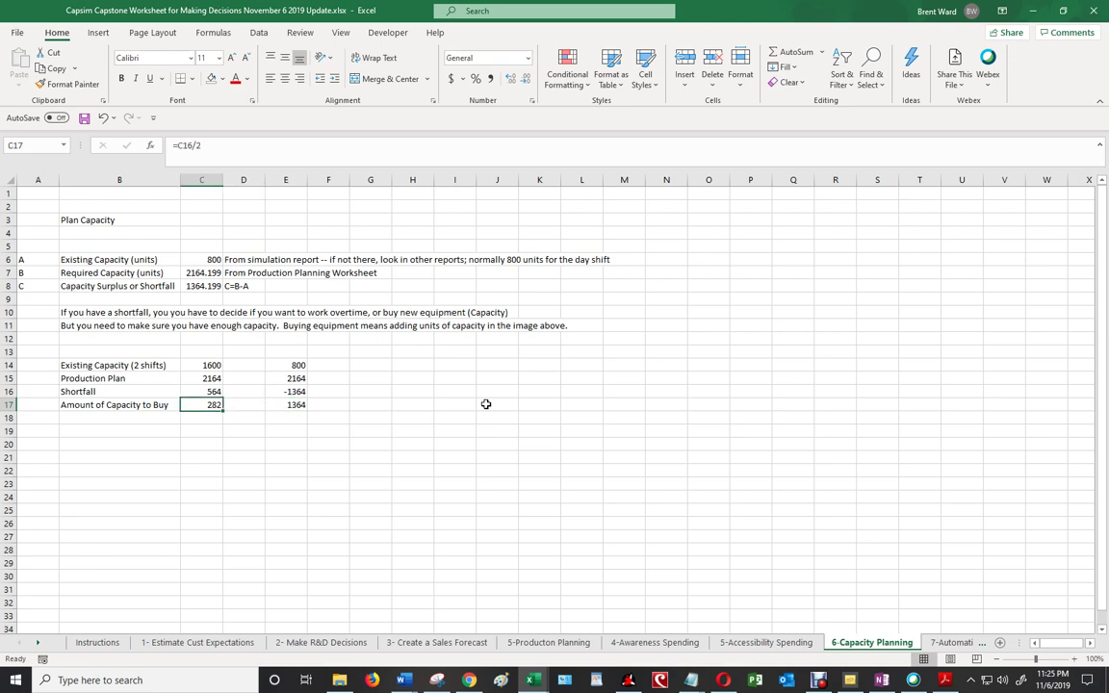
{"action": "key", "text": "Right"}
{"action": "key", "text": "Right"}
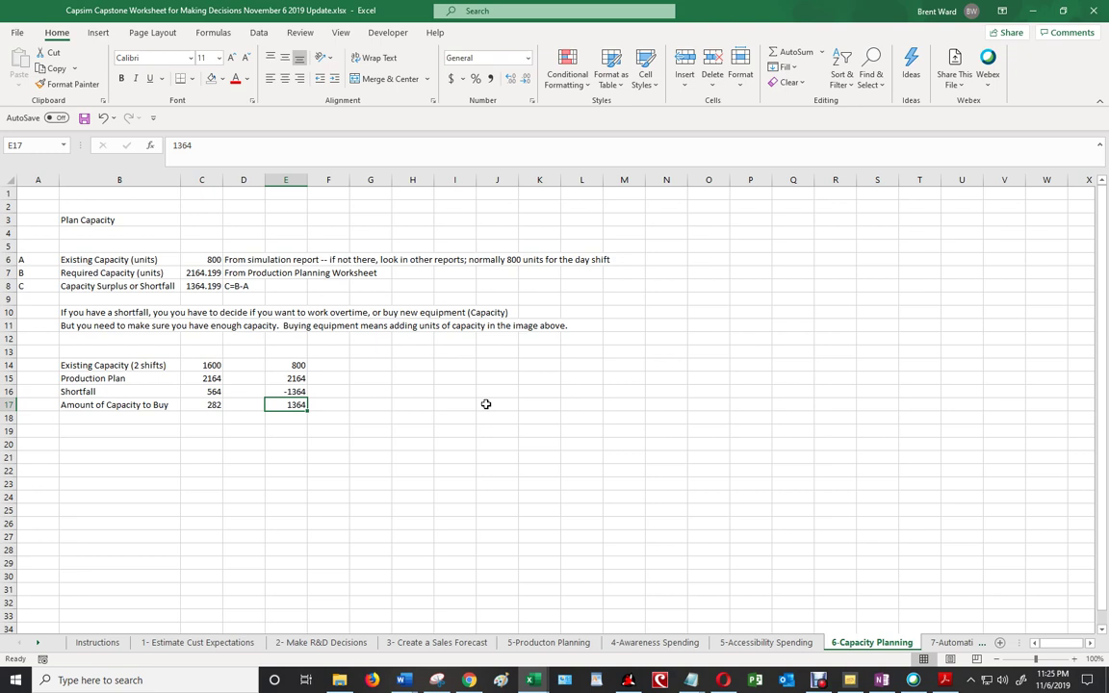
{"action": "key", "text": "Left"}
{"action": "key", "text": "Left"}
{"action": "key", "text": "Right"}
{"action": "key", "text": "Right"}
{"action": "key", "text": "Left"}
{"action": "key", "text": "Left"}
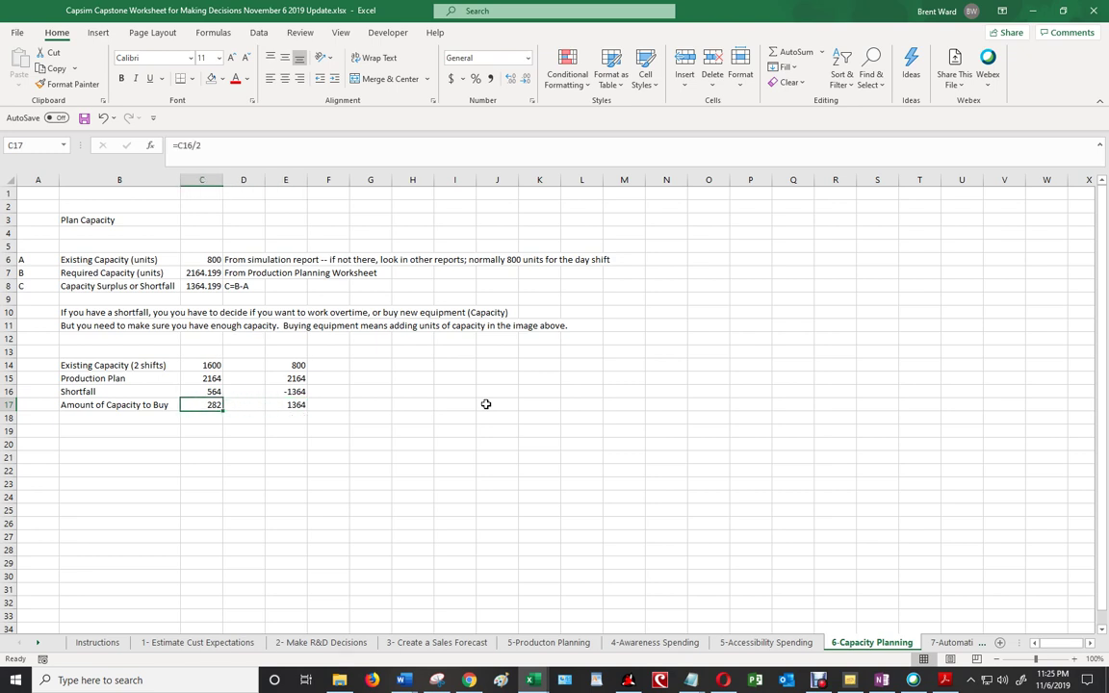
{"action": "key", "text": "Down"}
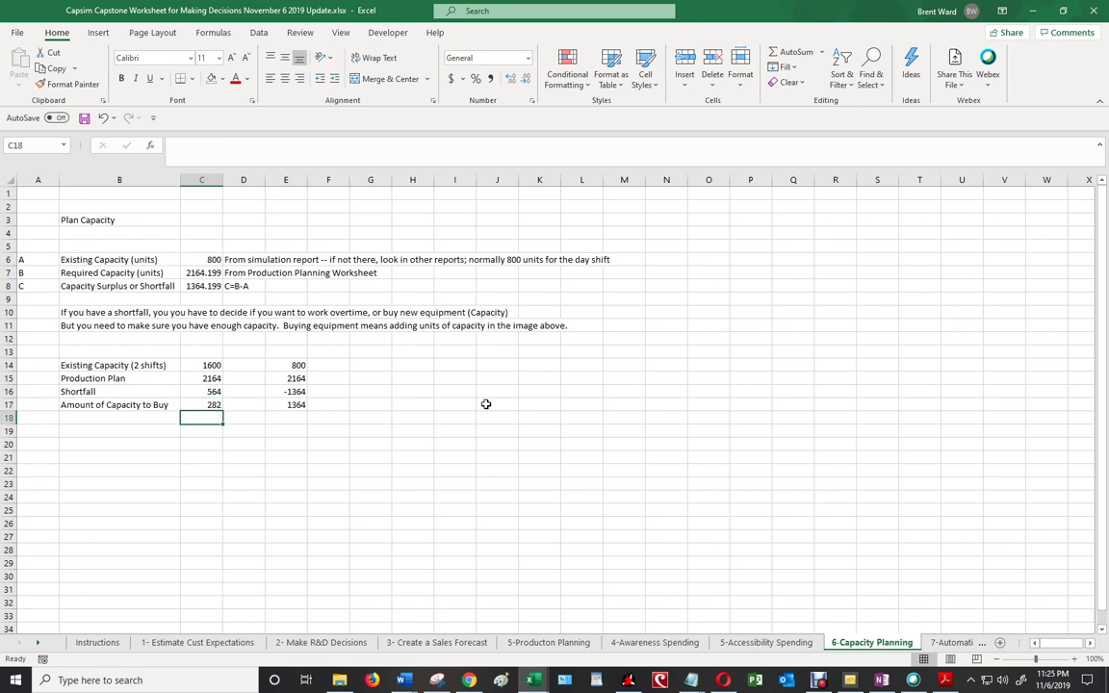
{"action": "key", "text": "Up"}
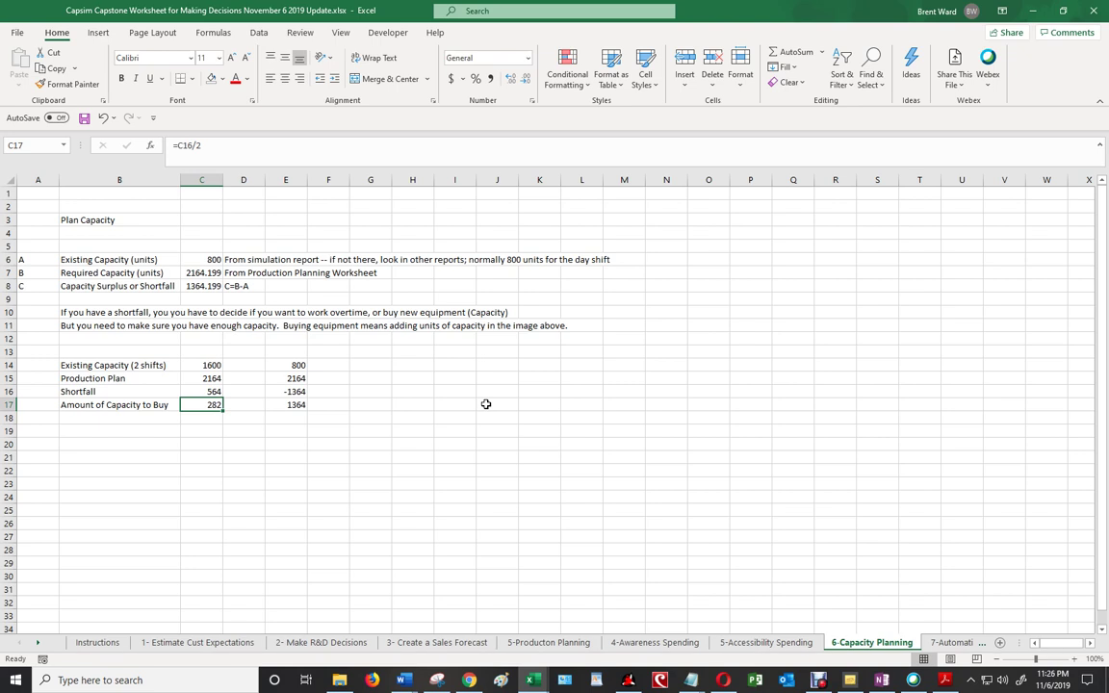
- Mark the two-shift scenario as the chosen one by entering "Decision" in C18
{"action": "key", "text": "Down"}
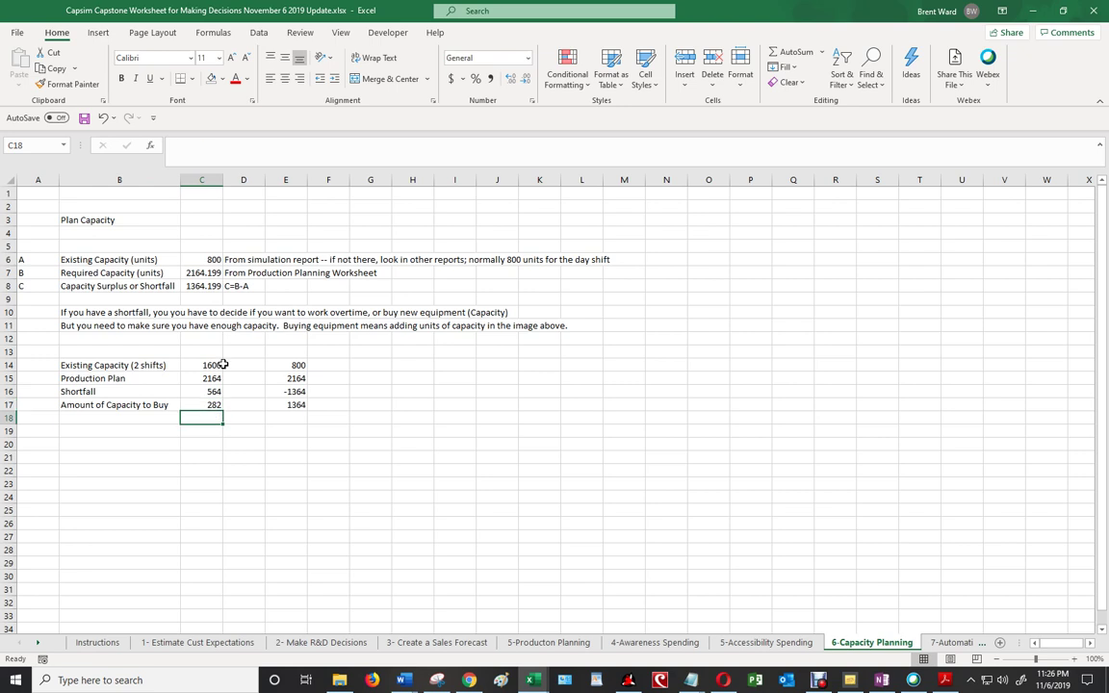
{"action": "type", "text": "Decision"}
{"action": "key", "text": "Return"}
{"action": "key", "text": "Up"}
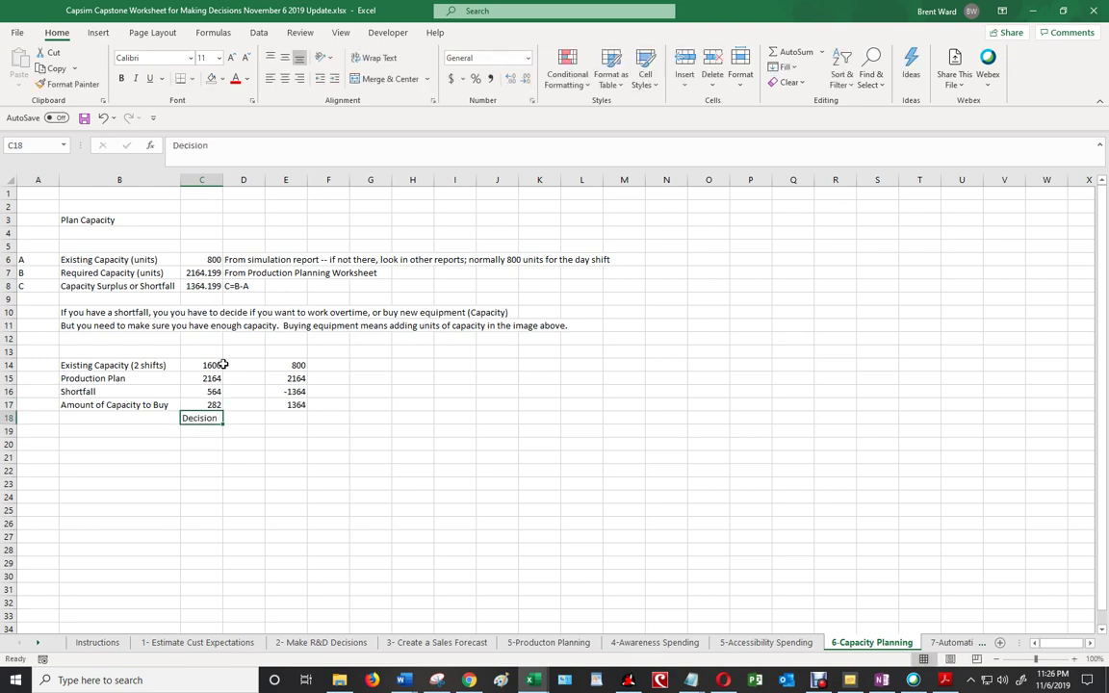
- Open the 7-Automation sheet and look up Cake's next-round automation level in the Courier report in Acrobat Reader
{"action": "left_click", "coordinate": [950, 644]}
{"action": "left_click", "coordinate": [175, 286]}
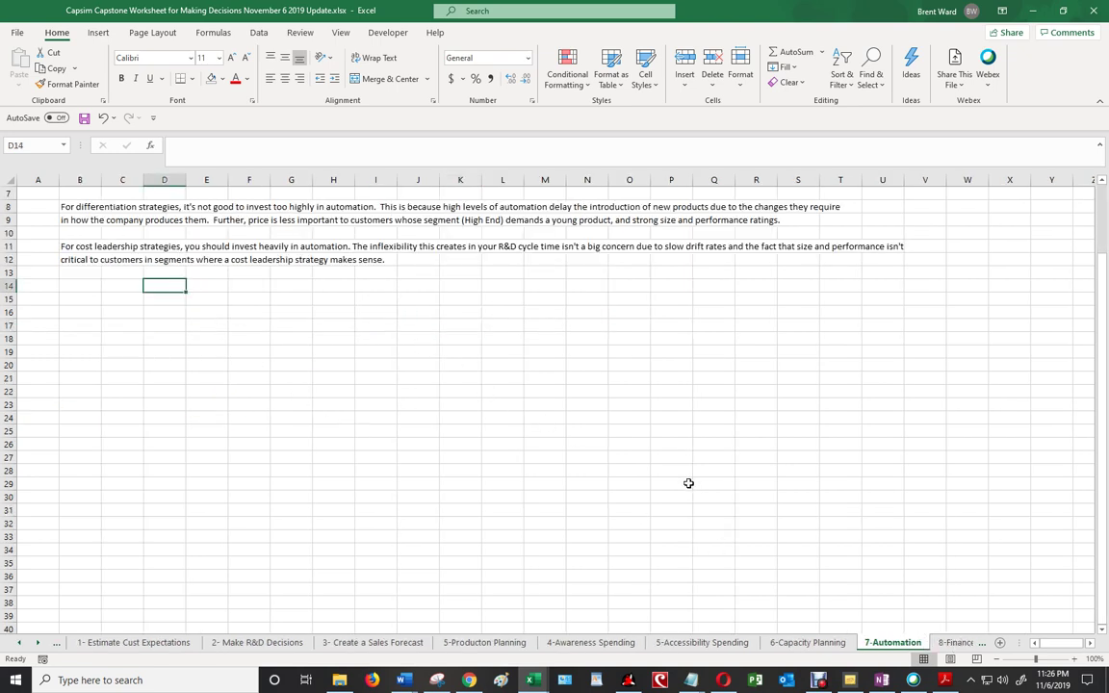
{"action": "left_click", "coordinate": [945, 682]}
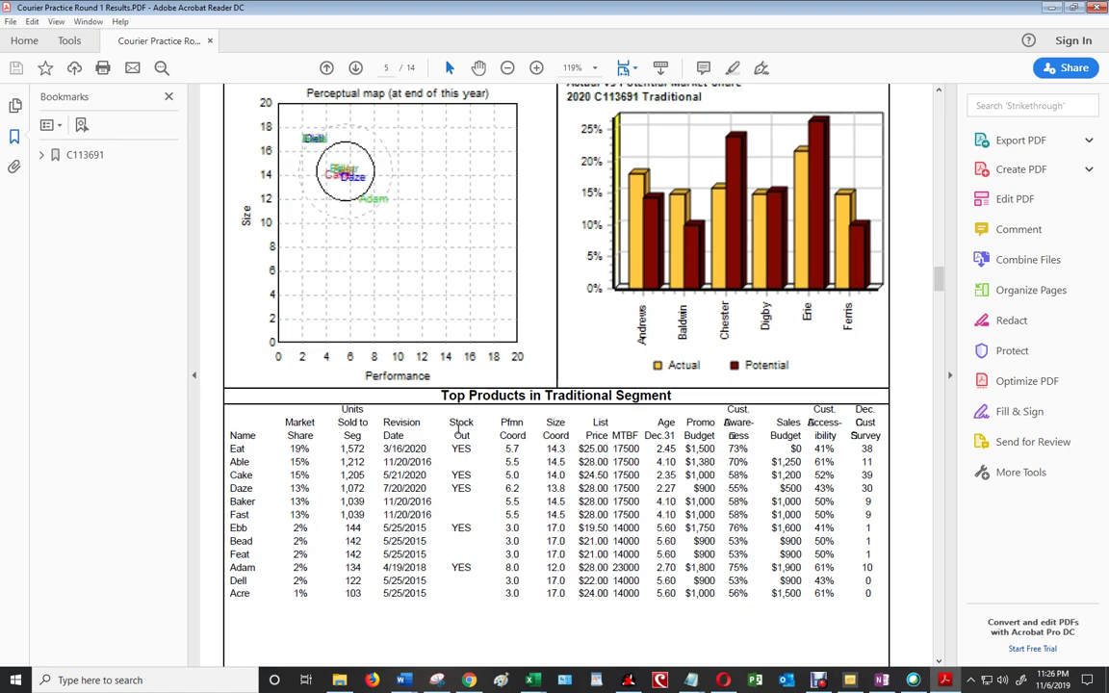
{"action": "scroll", "coordinate": [467, 412], "scroll_direction": "down", "scroll_amount": 10}
{"action": "scroll", "coordinate": [467, 412], "scroll_direction": "down", "scroll_amount": 3}
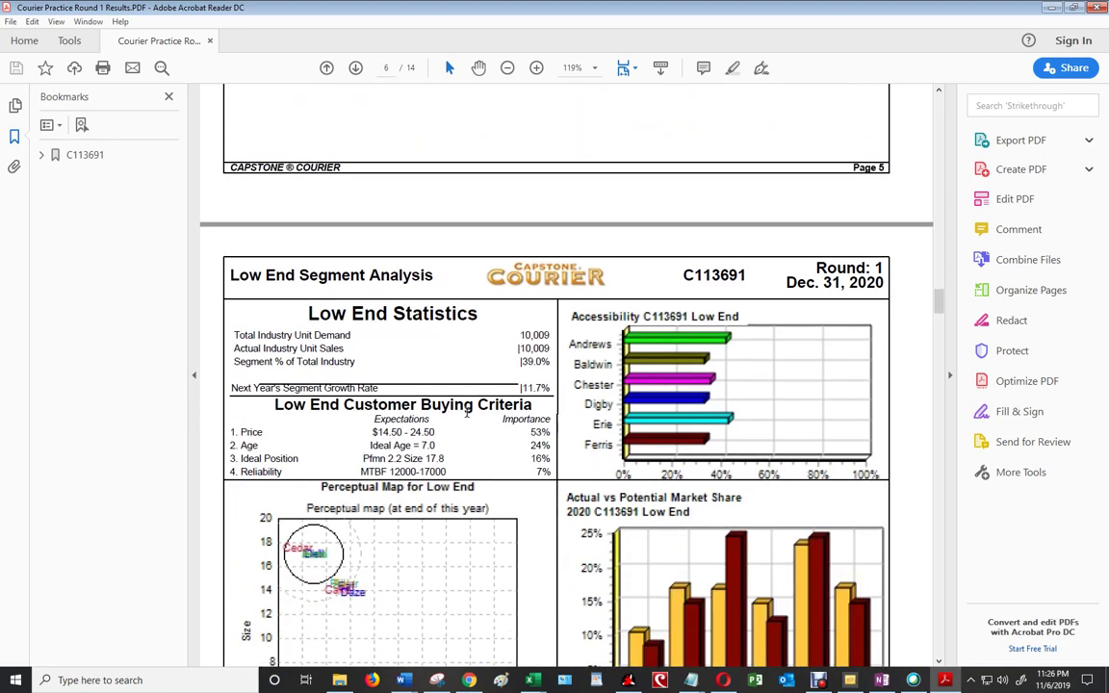
{"action": "scroll", "coordinate": [466, 412], "scroll_direction": "up", "scroll_amount": 8}
{"action": "scroll", "coordinate": [468, 411], "scroll_direction": "up", "scroll_amount": 10}
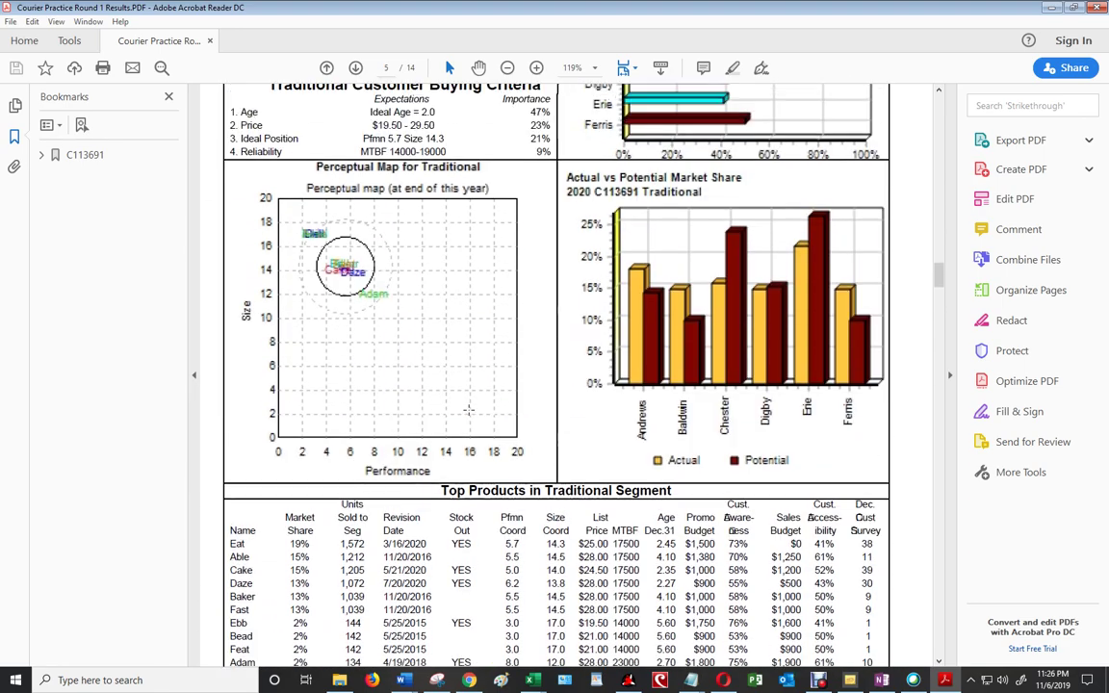
{"action": "scroll", "coordinate": [468, 411], "scroll_direction": "up", "scroll_amount": 3}
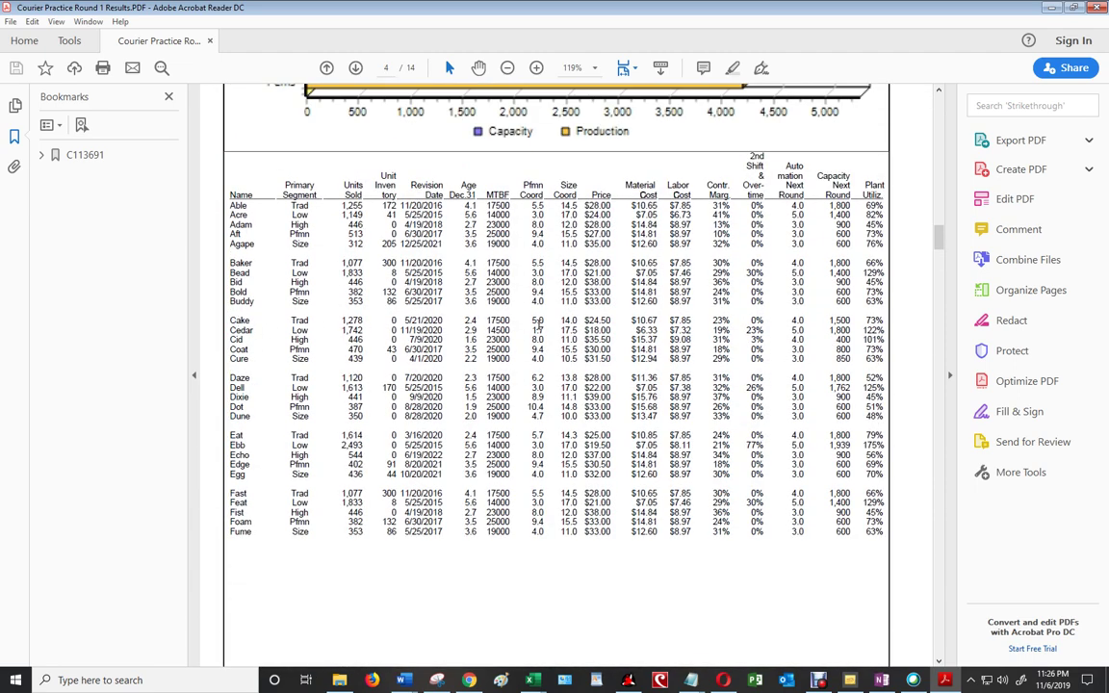
{"action": "left_click_drag", "start_coordinate": [791, 324], "coordinate": [795, 330]}
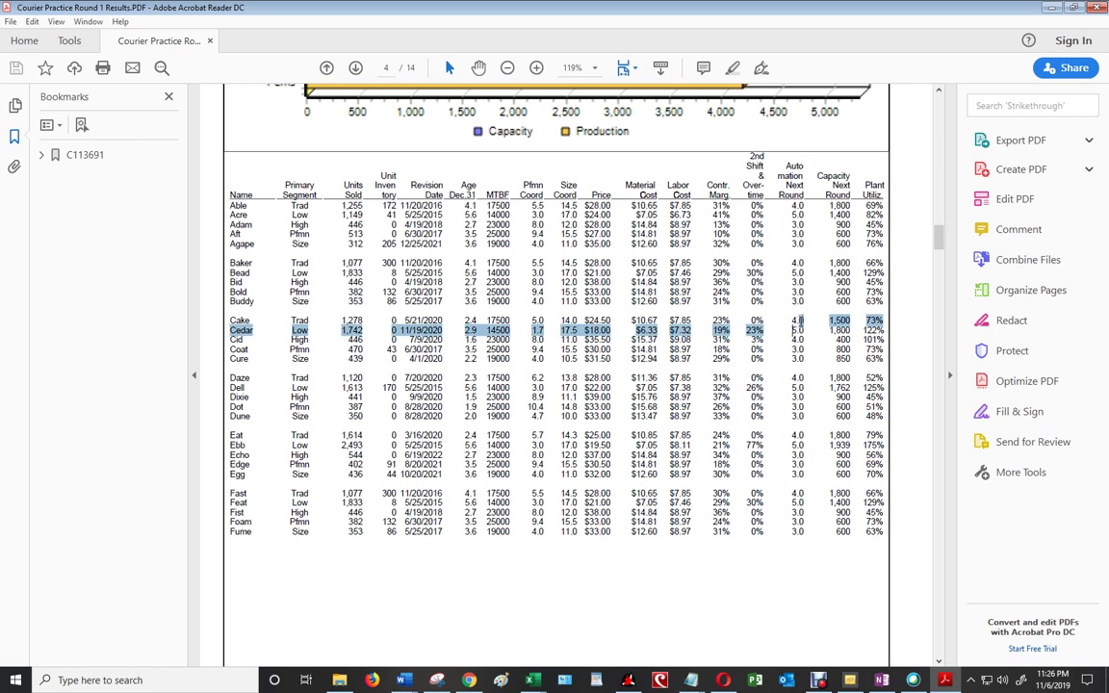
{"action": "left_click_drag", "start_coordinate": [791, 319], "coordinate": [806, 318]}
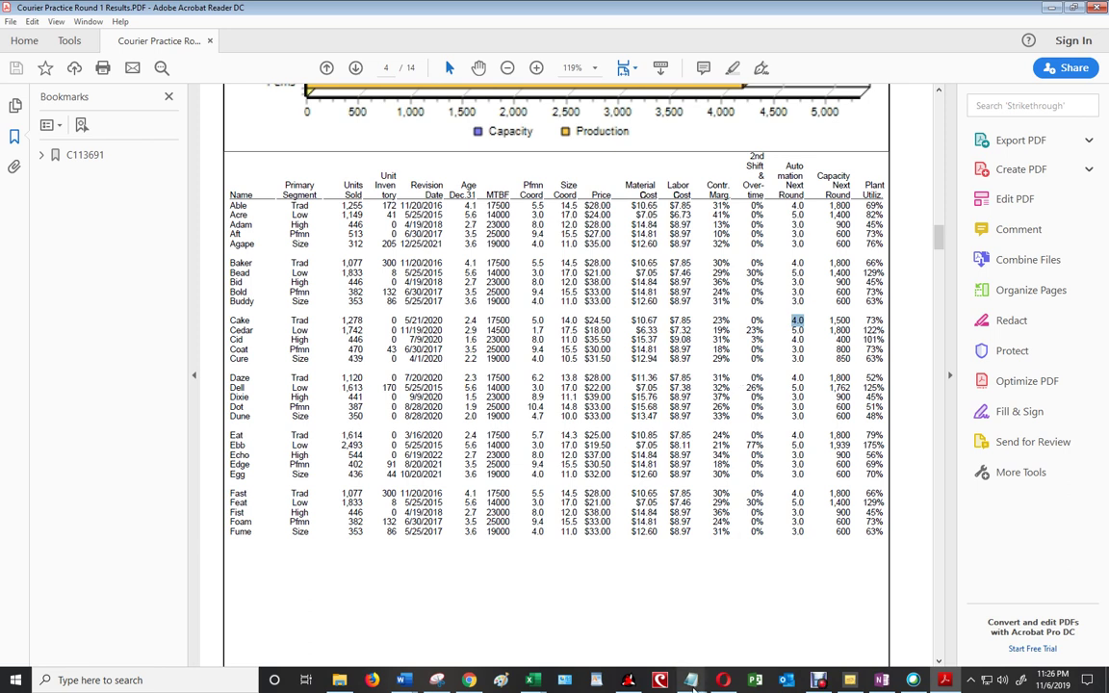
- Return to the Capsim Capstone workbook in Excel and enter "Automation -- increase to 5" in E14 of the 7-Automation sheet
{"action": "mouse_move", "coordinate": [535, 682]}
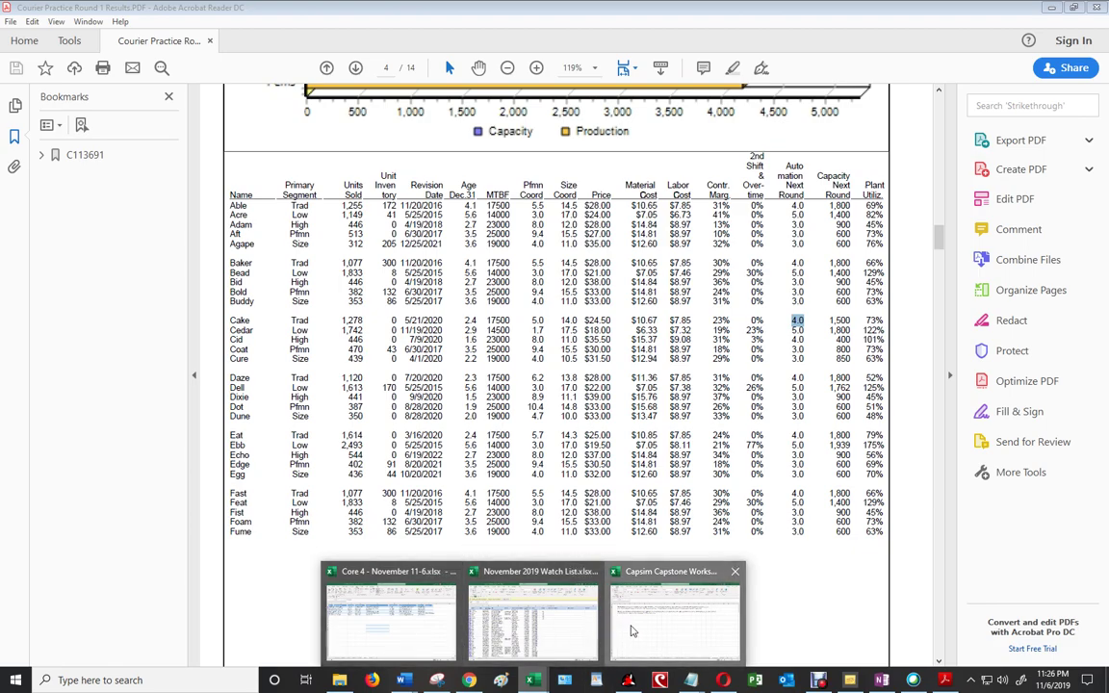
{"action": "left_click", "coordinate": [631, 624]}
{"action": "key", "text": "Right"}
{"action": "type", "text": "A"}
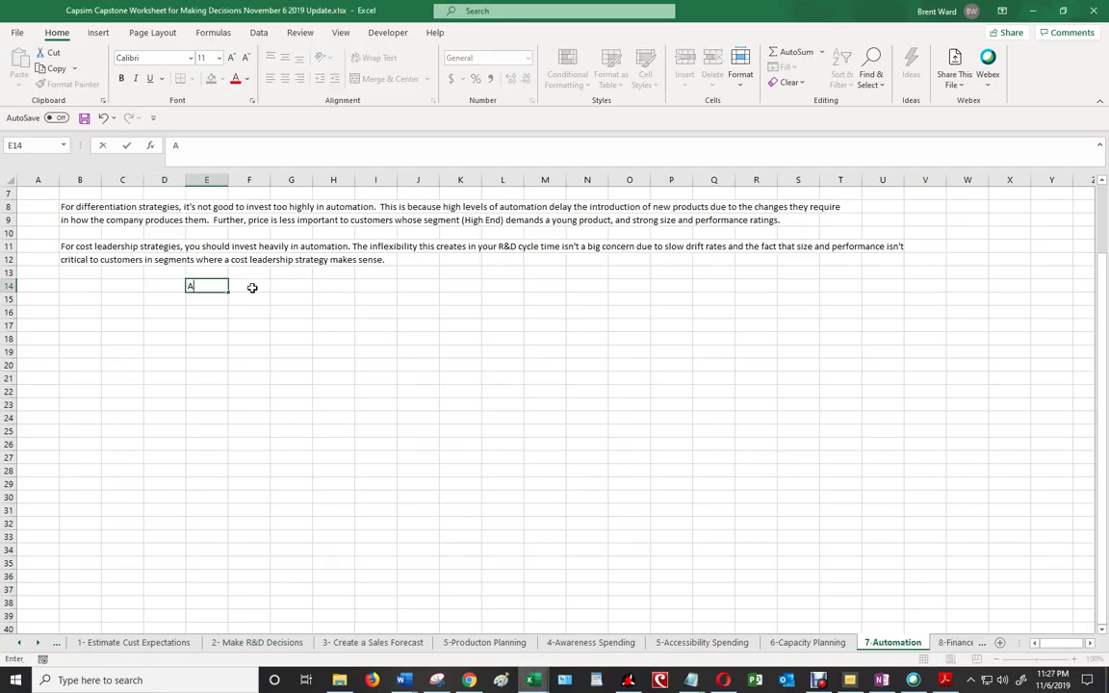
{"action": "type", "text": "utomation -- increase to 5"}
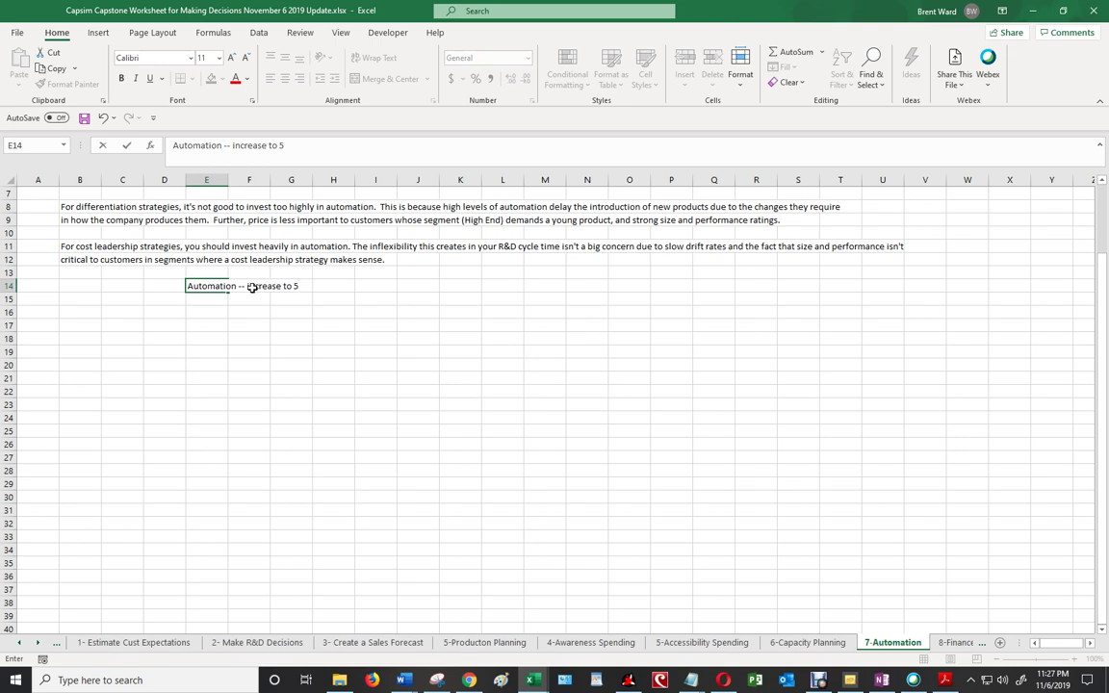
{"action": "key", "text": "Return"}
{"action": "key", "text": "Up"}
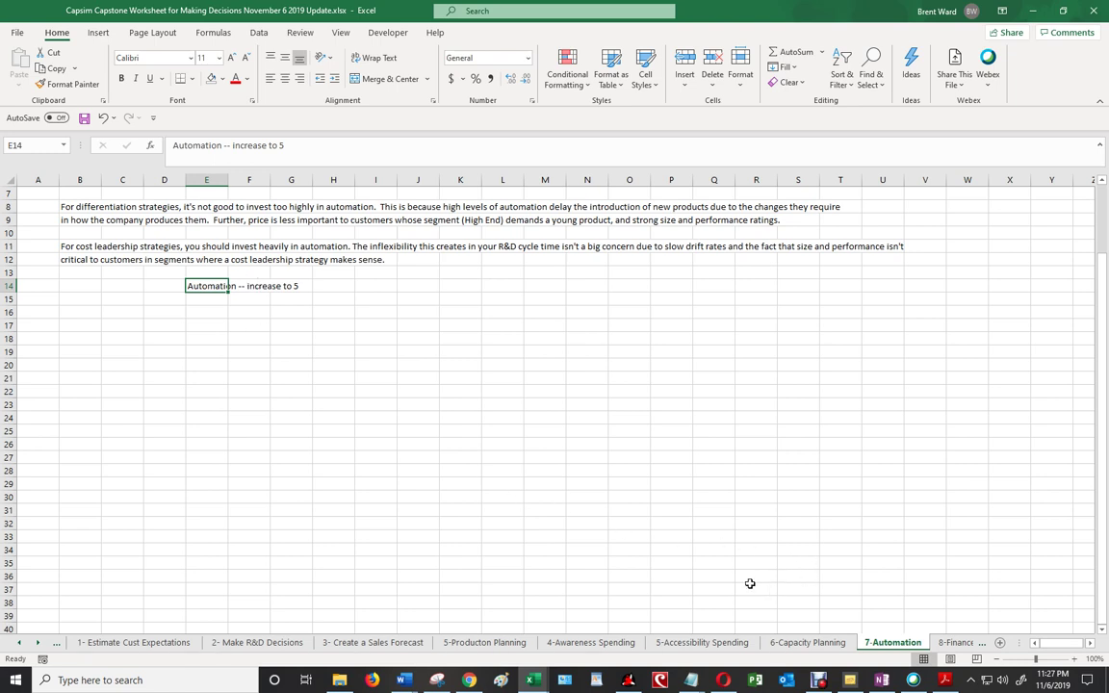
- Open the 8-Finance etc sheet and enter the heading "If cash is negative" in D19
{"action": "left_click", "coordinate": [957, 643]}
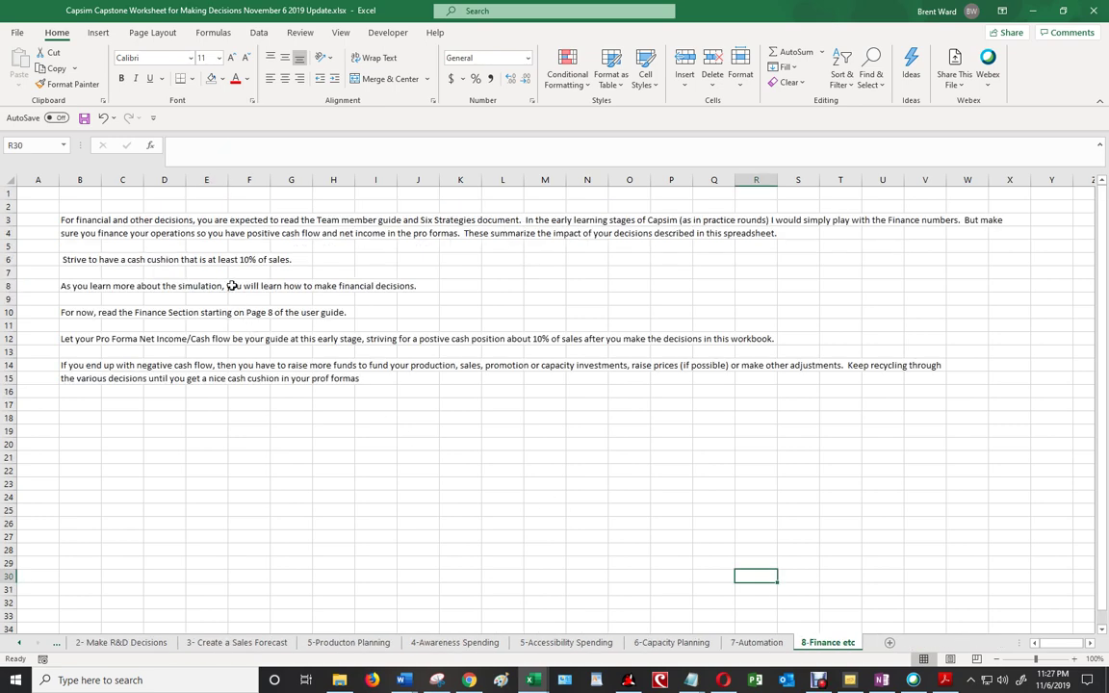
{"action": "left_click", "coordinate": [160, 430]}
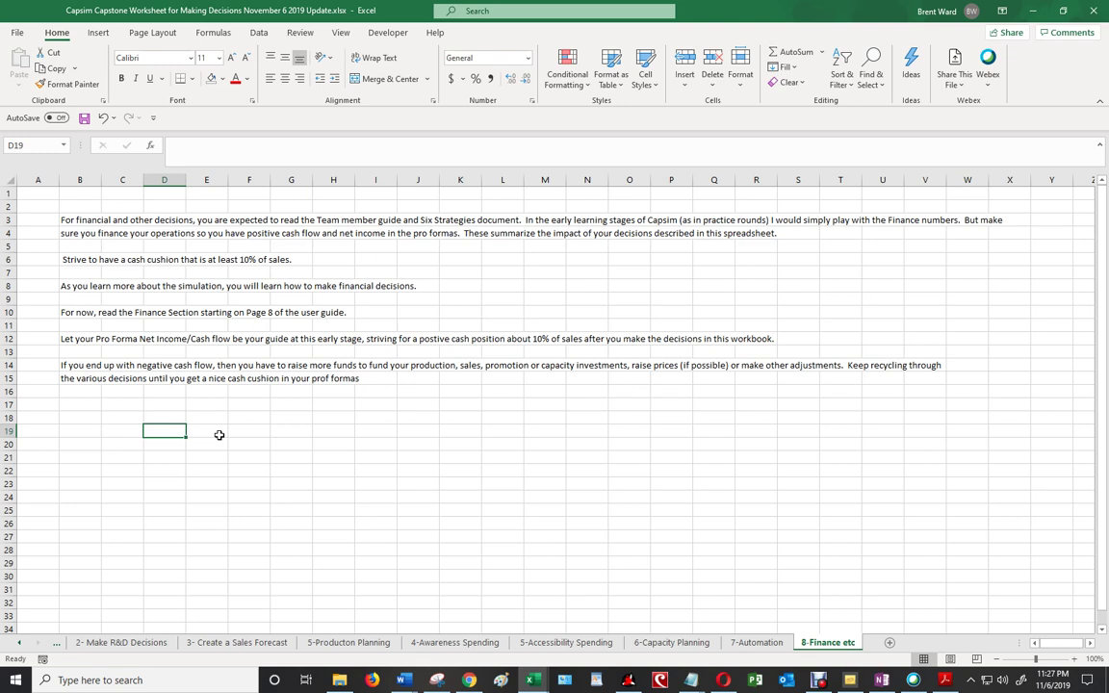
{"action": "type", "text": "If"}
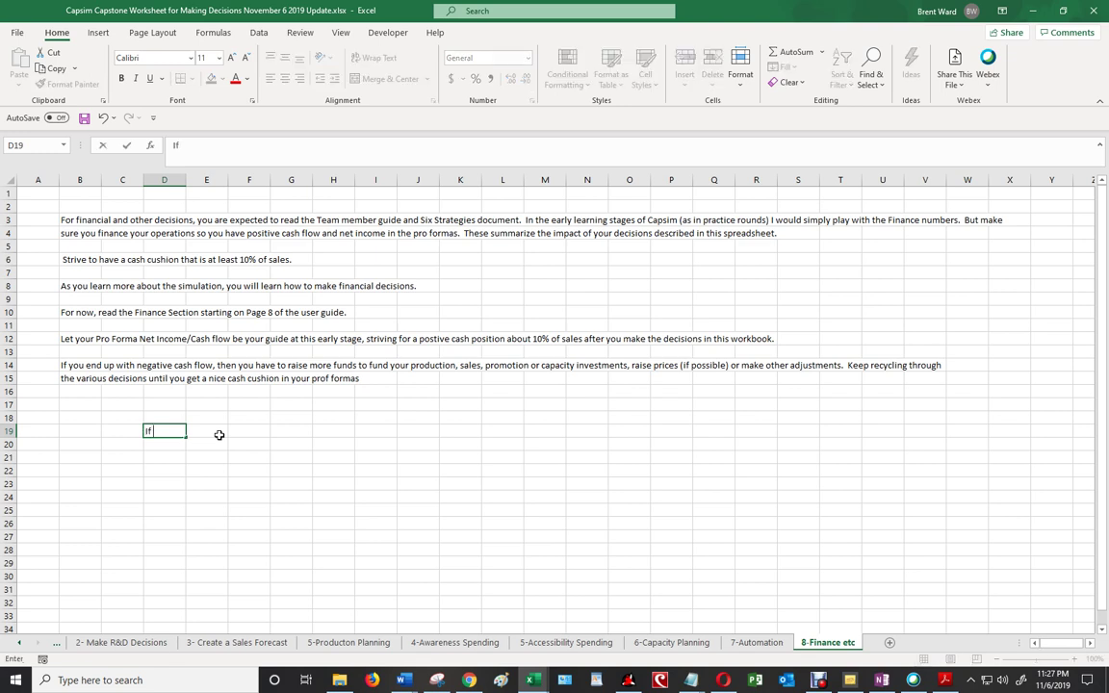
{"action": "type", "text": " cash is negative"}
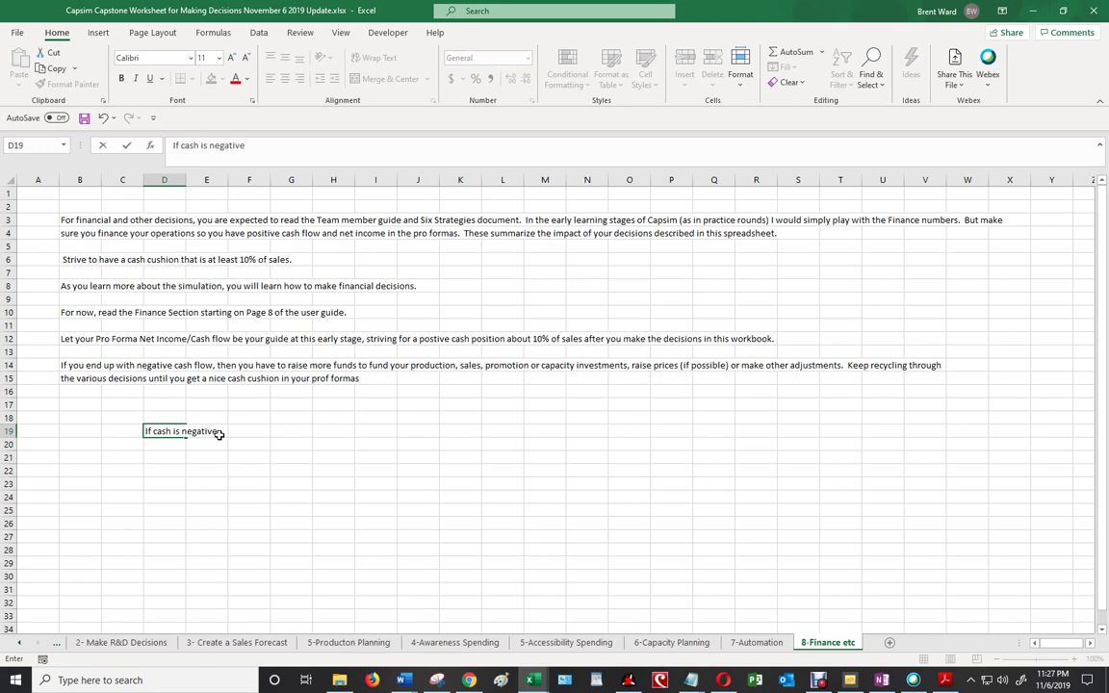
{"action": "key", "text": "Return"}
{"action": "key", "text": "Return"}
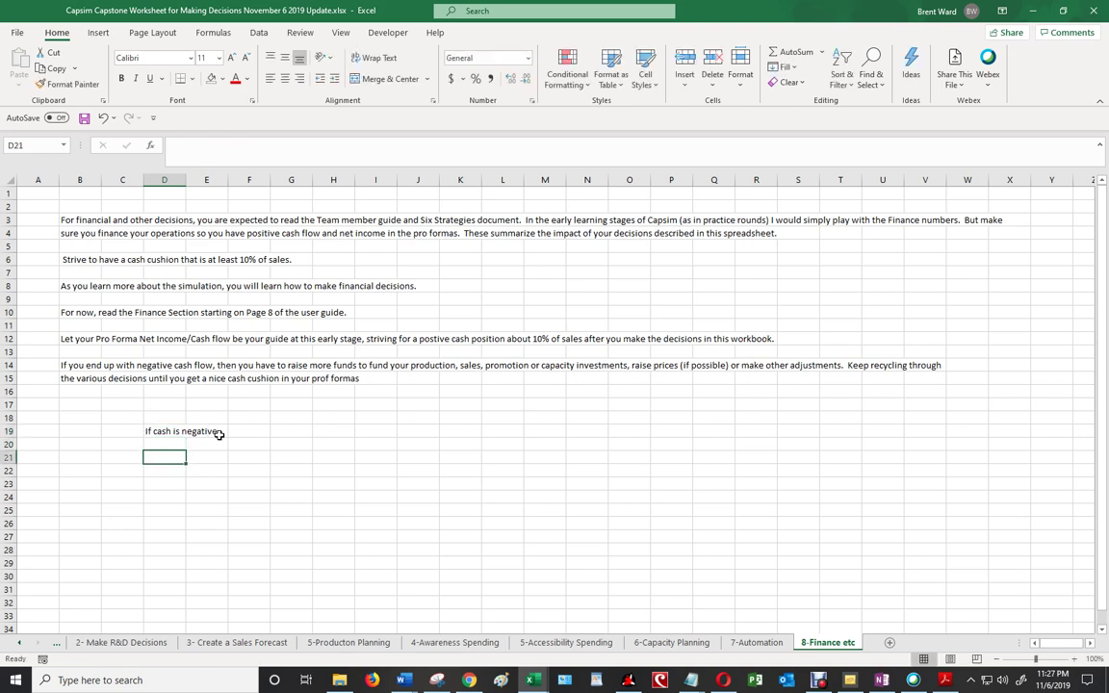
- List the first two funding options below the heading: "Issue Stock" in D21 and "Issue Debt" in D22
{"action": "type", "text": "Issue Stock"}
{"action": "key", "text": "Return"}
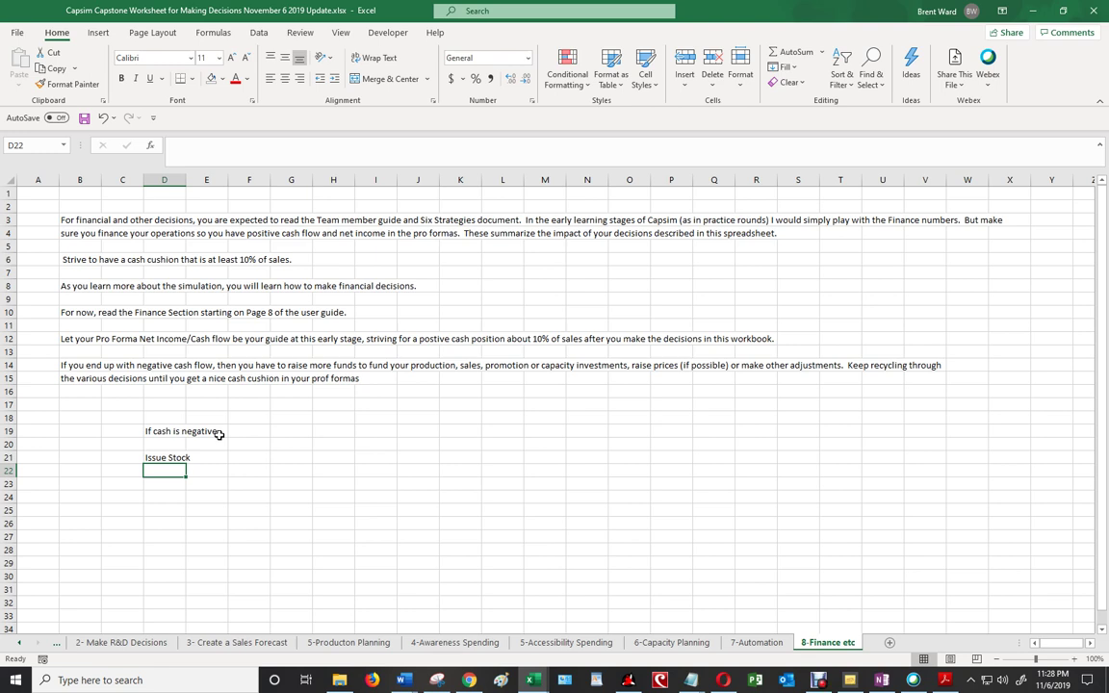
{"action": "type", "text": "Issue "}
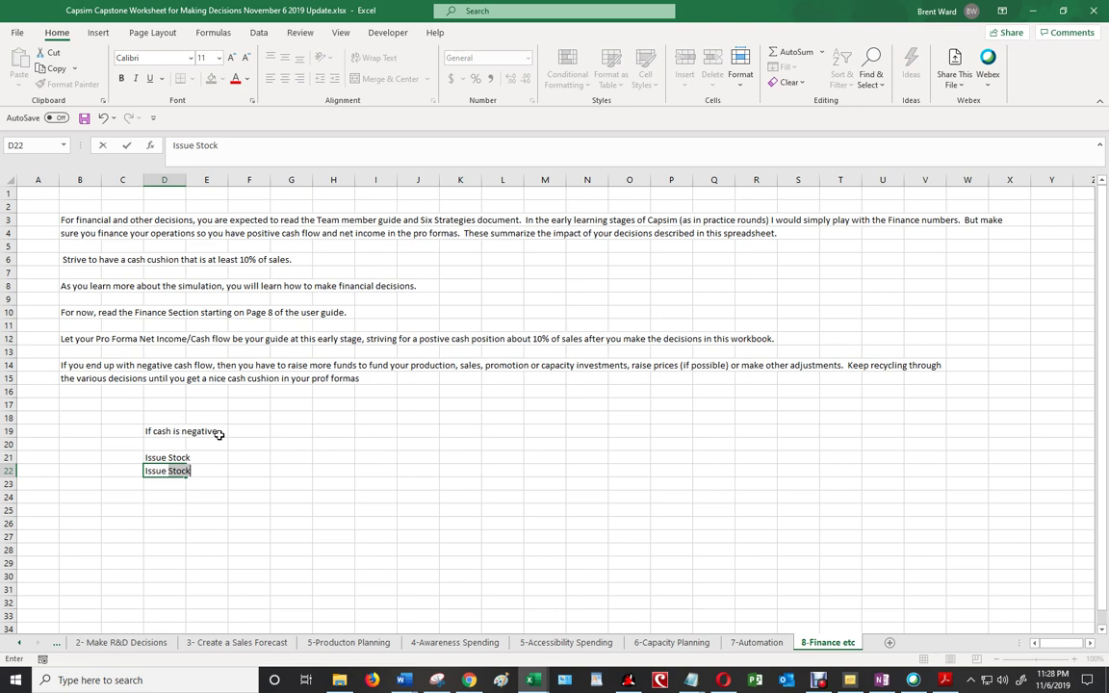
{"action": "type", "text": "Debt"}
{"action": "key", "text": "Return"}
- Enter "Reduce spending on R/D, Automation, or Capacity" as the third option in D23
{"action": "type", "text": "Reduce"}
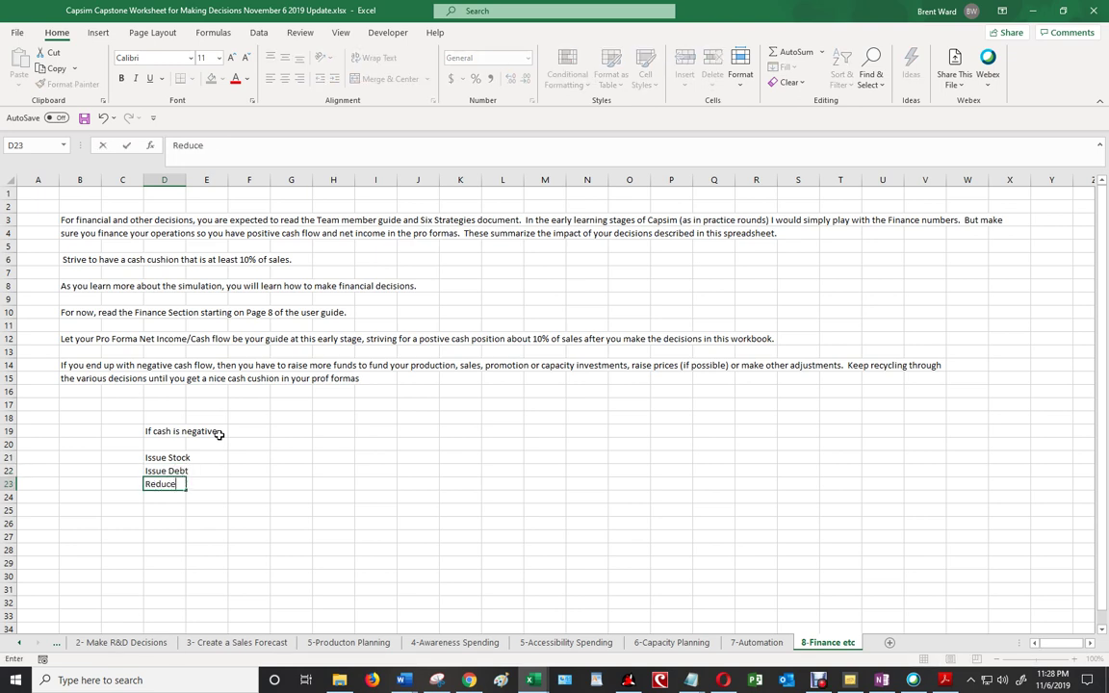
{"action": "type", "text": " spending on (R/D"}
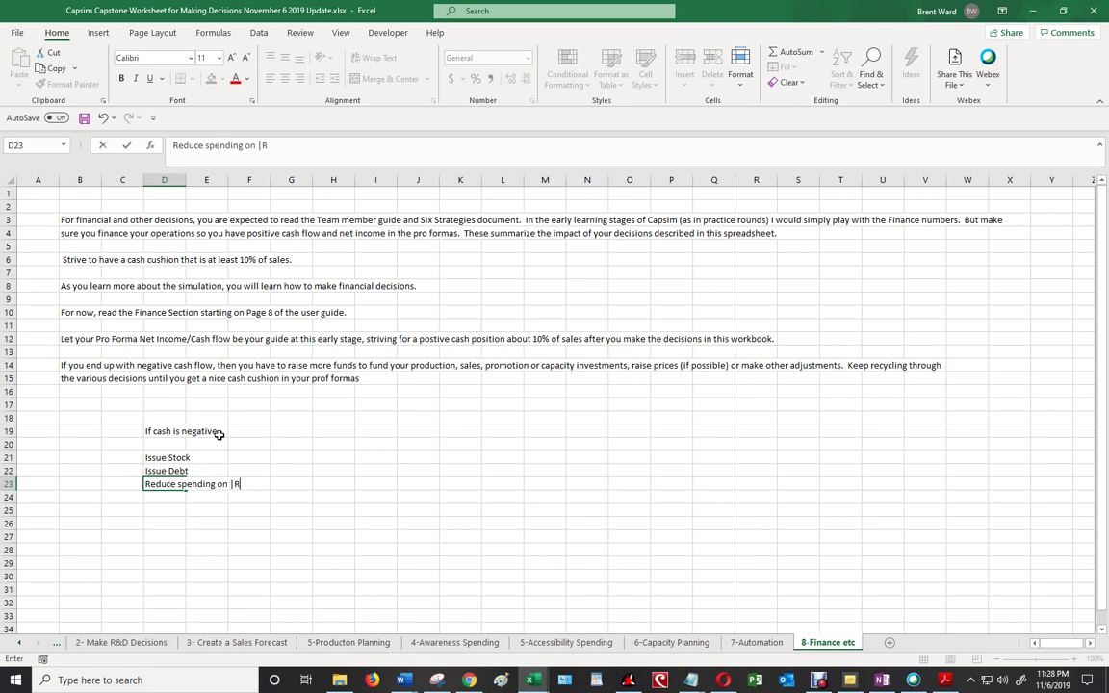
{"action": "key", "text": "BackSpace"}
{"action": "key", "text": "BackSpace"}
{"action": "key", "text": "BackSpace"}
{"action": "key", "text": "BackSpace"}
{"action": "type", "text": "R/D, Automation, Cap"}
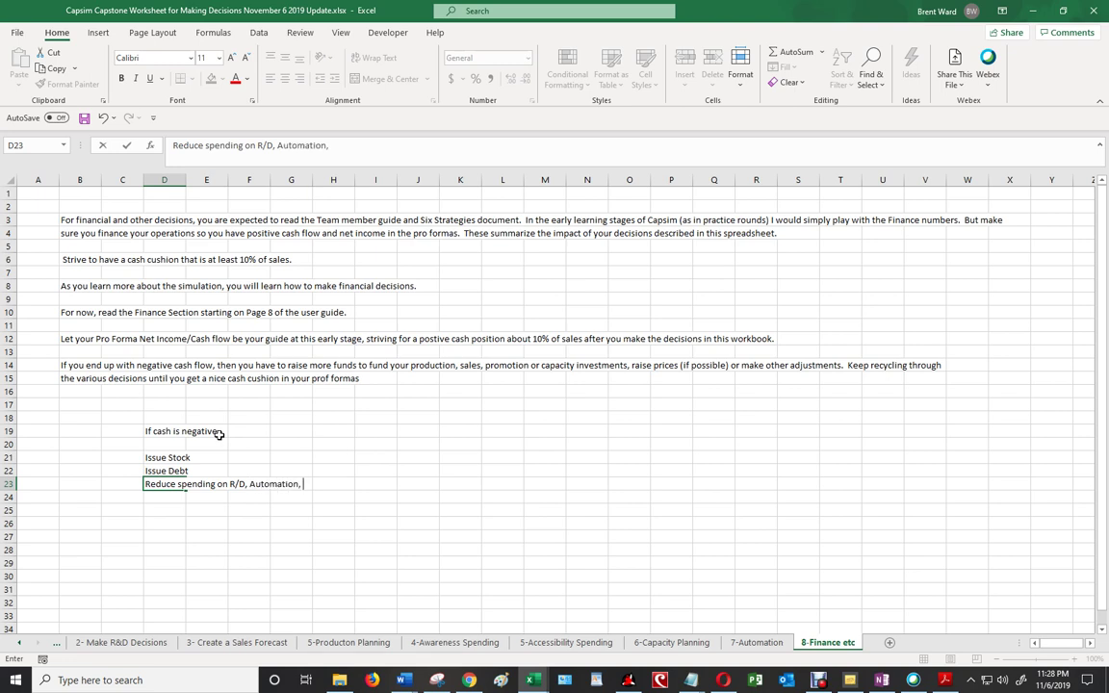
{"action": "key", "text": "BackSpace"}
{"action": "key", "text": "BackSpace"}
{"action": "key", "text": "BackSpace"}
{"action": "type", "text": "or Capc"}
{"action": "key", "text": "BackSpace"}
{"action": "type", "text": "acity"}
{"action": "key", "text": "Return"}
{"action": "key", "text": "Up"}
{"action": "key", "text": "Right"}
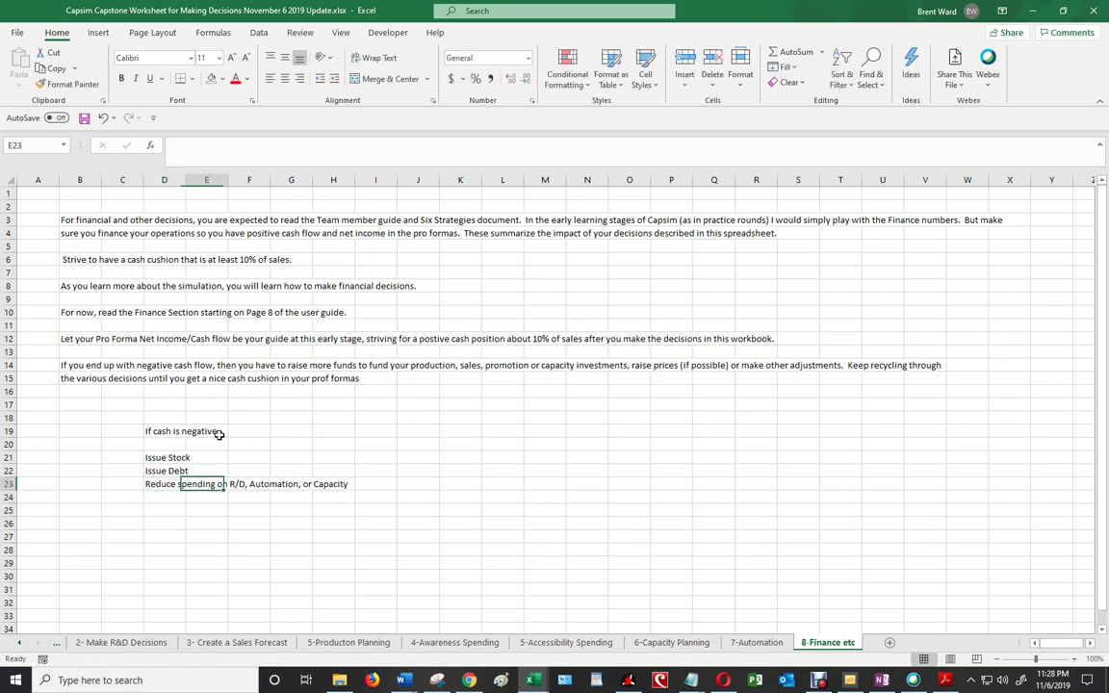
{"action": "key", "text": "Left"}
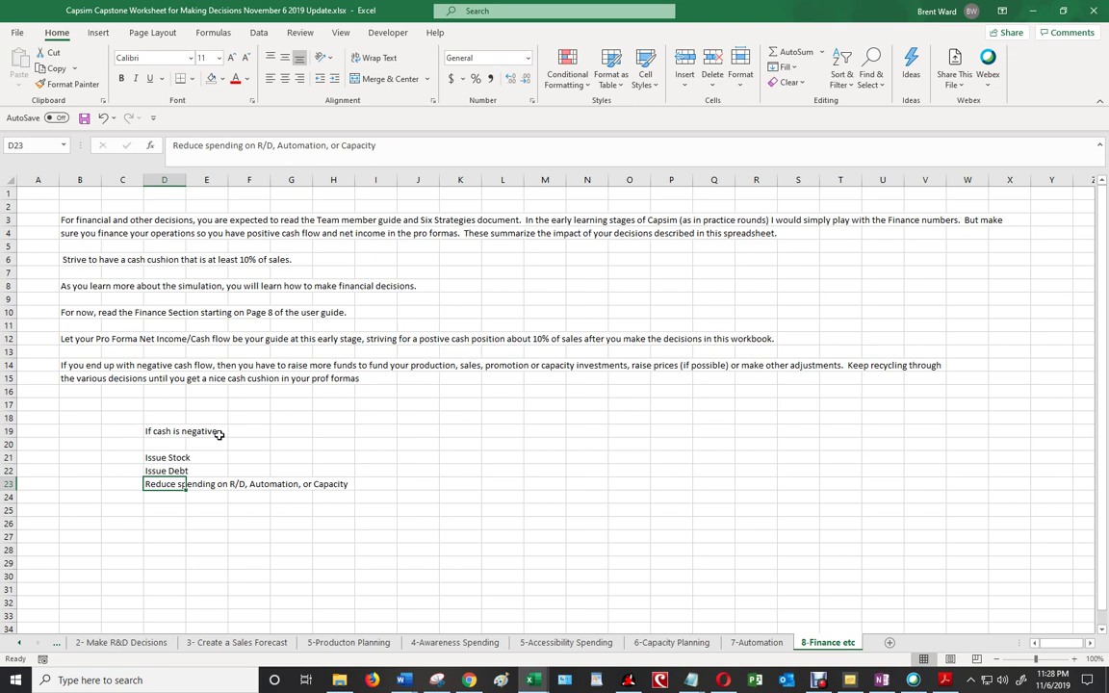
{"action": "key", "text": "Right"}
{"action": "key", "text": "Right"}
{"action": "key", "text": "Right"}
{"action": "key", "text": "Right"}
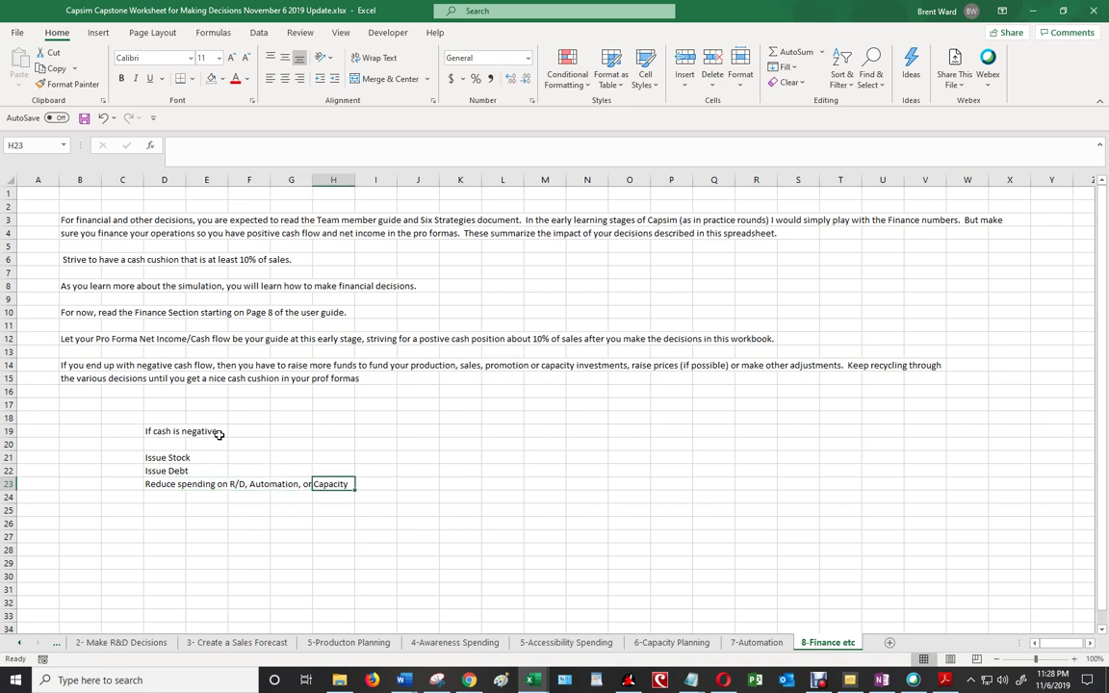
{"action": "key", "text": "Left"}
{"action": "key", "text": "Left"}
{"action": "key", "text": "Left"}
{"action": "key", "text": "Left"}
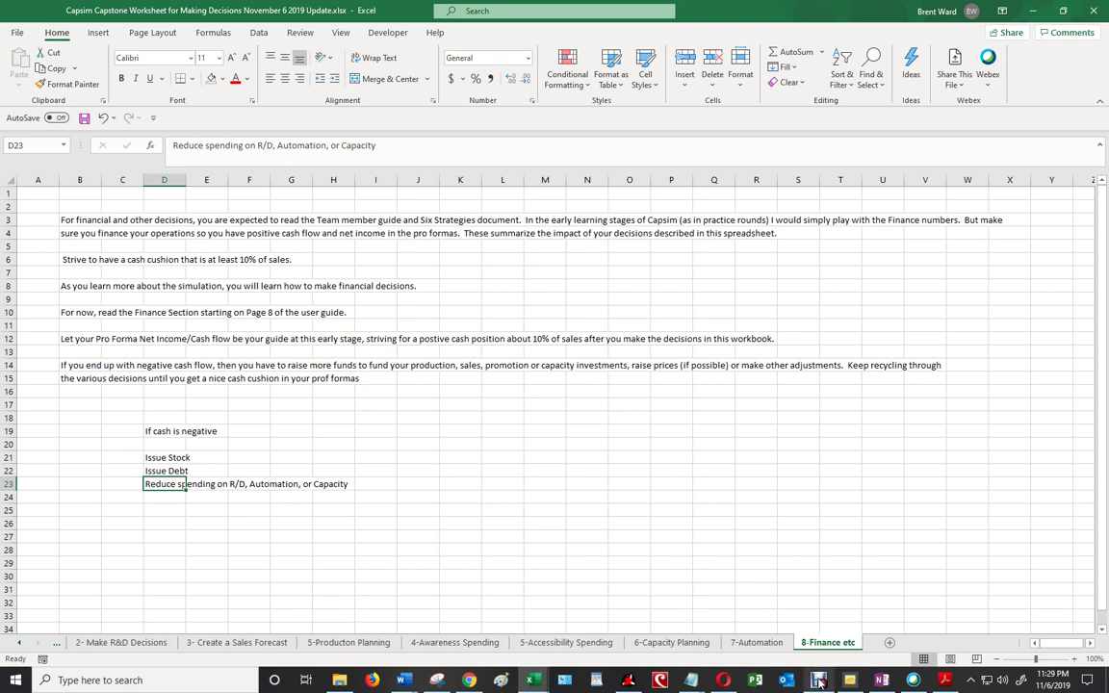
{"action": "mouse_move", "coordinate": [819, 680]}
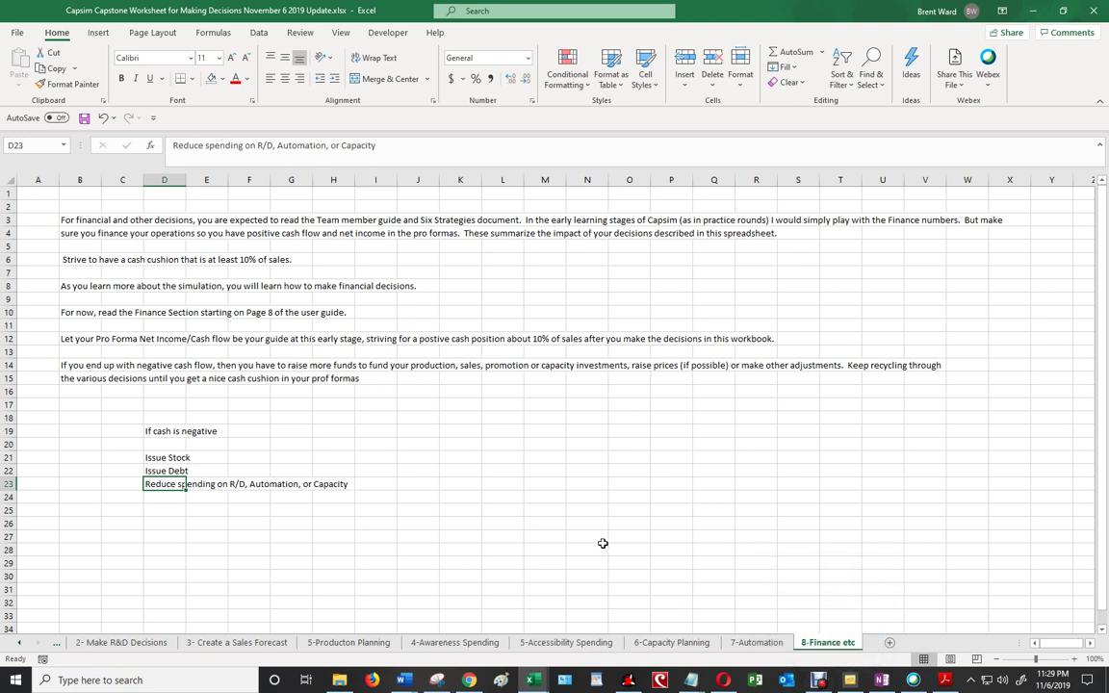